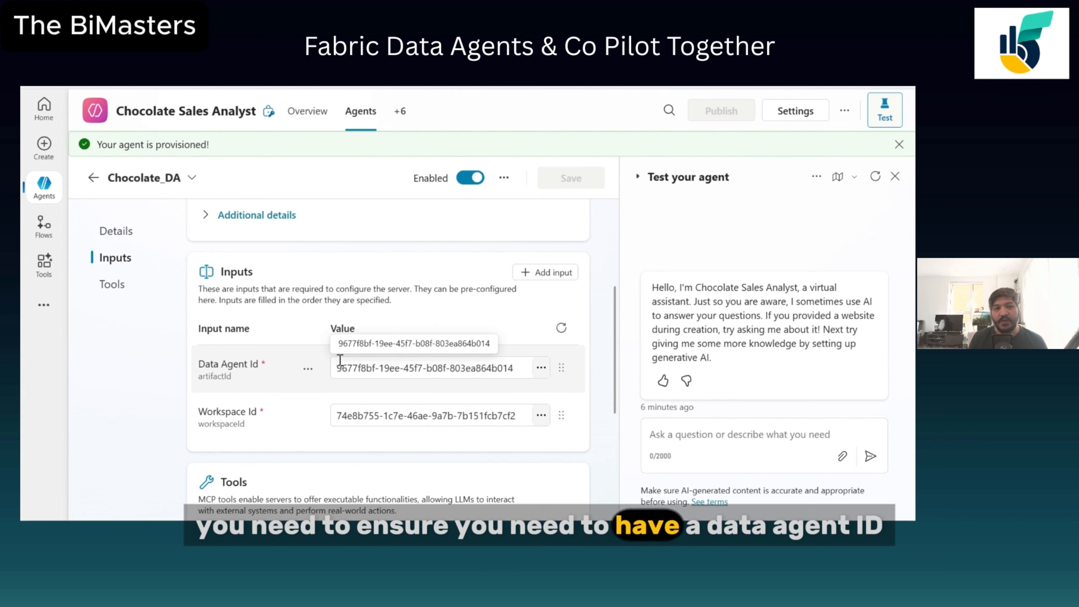
Check the Data Agent Id input and tools list, then send "Hi" to the agent in the test chat.
left_click_drag(335, 369, 498, 369)
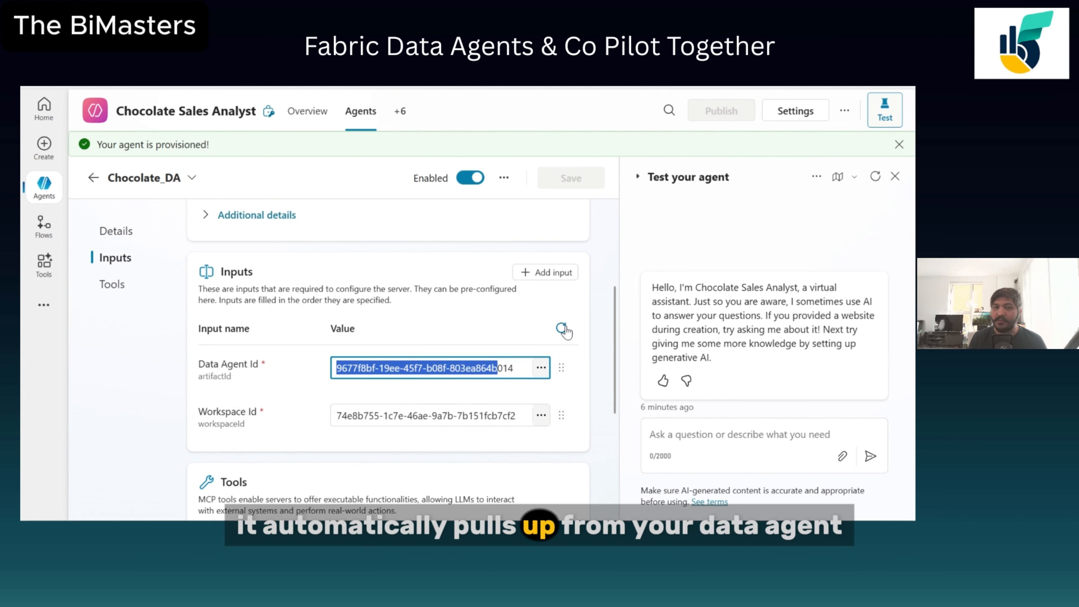
scroll(569, 337, "down", 5)
scroll(441, 393, "up", 4)
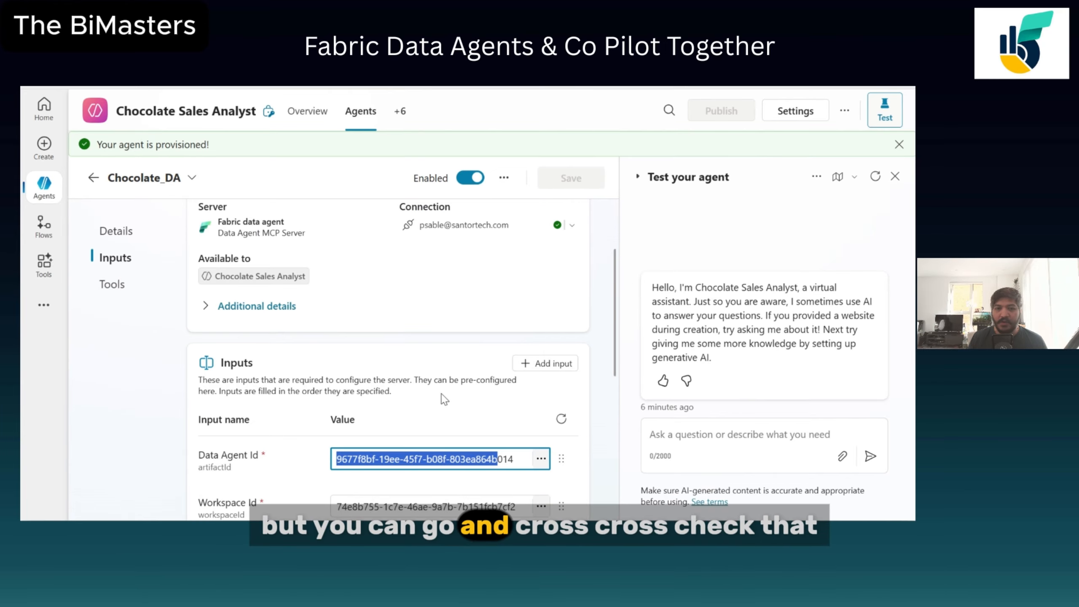
scroll(483, 337, "down", 5)
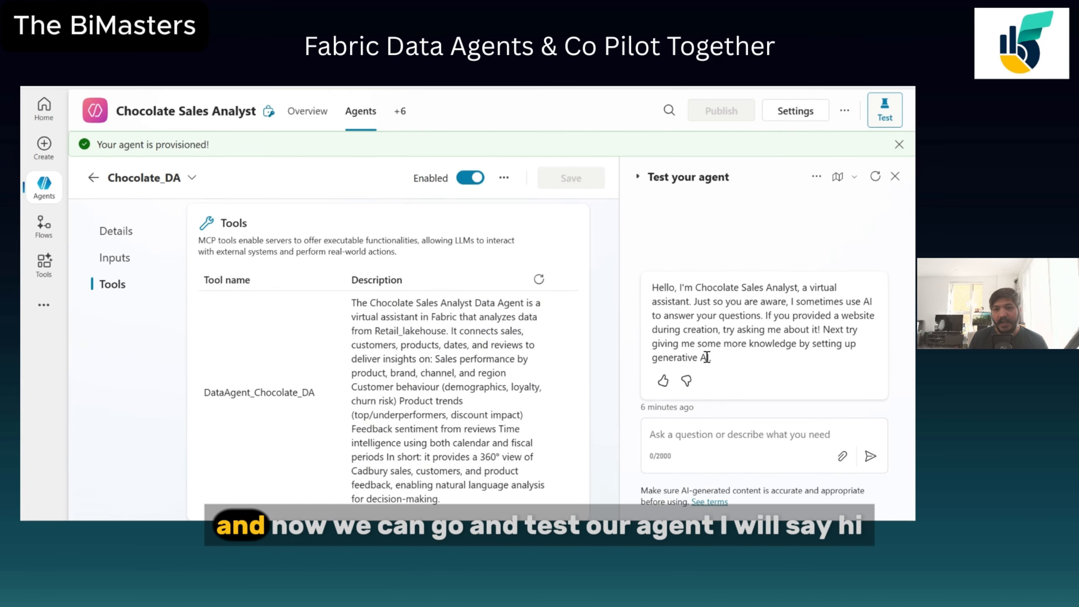
scroll(489, 321, "up", 7)
left_click(669, 443)
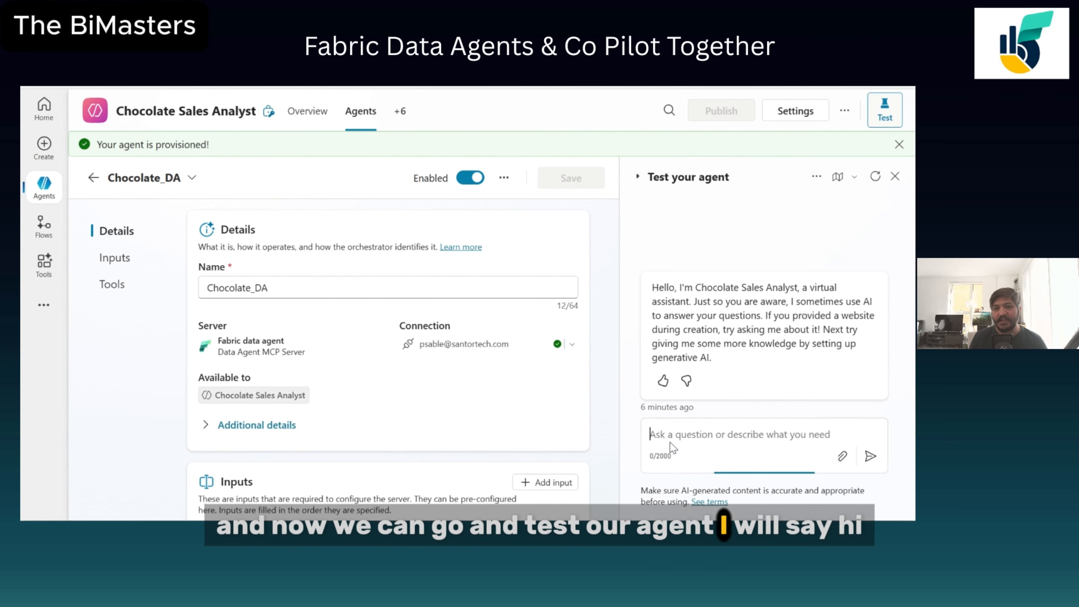
type("Hi")
key("Return")
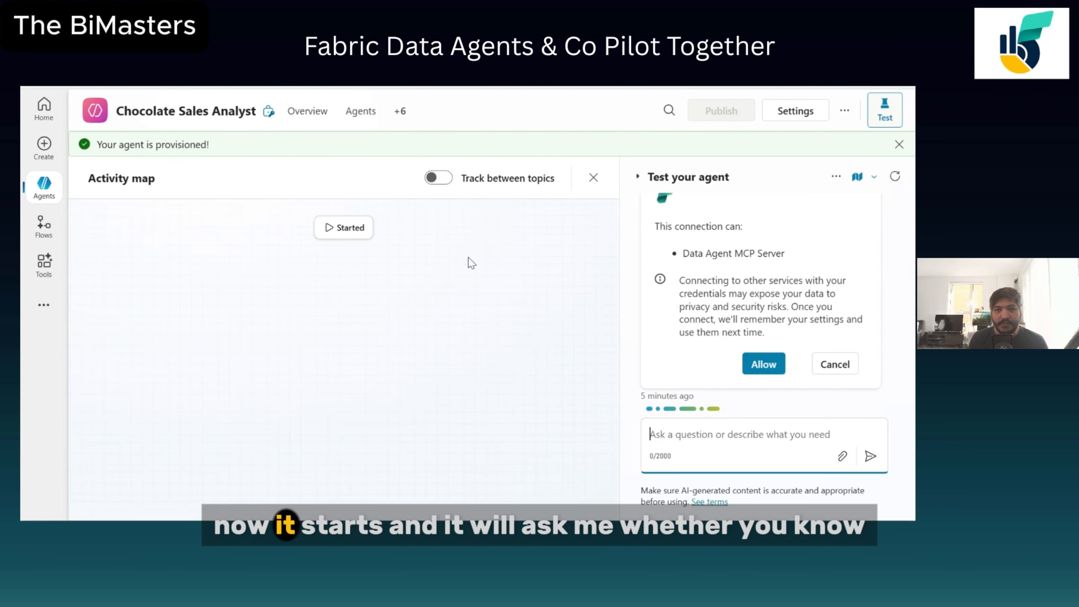
Allow the Data Agent MCP Server connection for the test conversation.
left_click(764, 371)
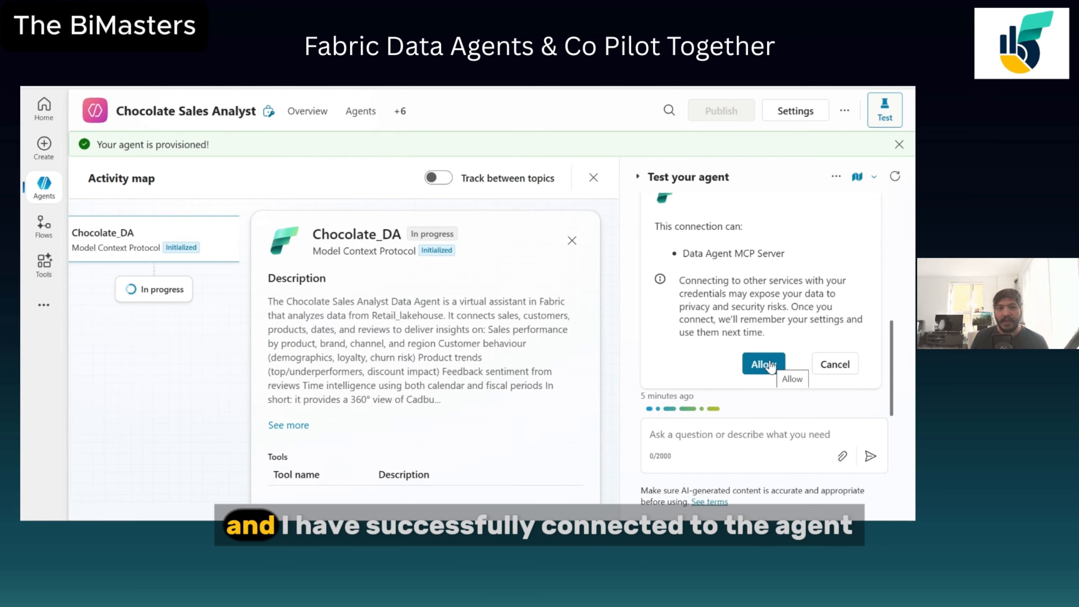
scroll(425, 311, "down", 5)
scroll(455, 368, "up", 5)
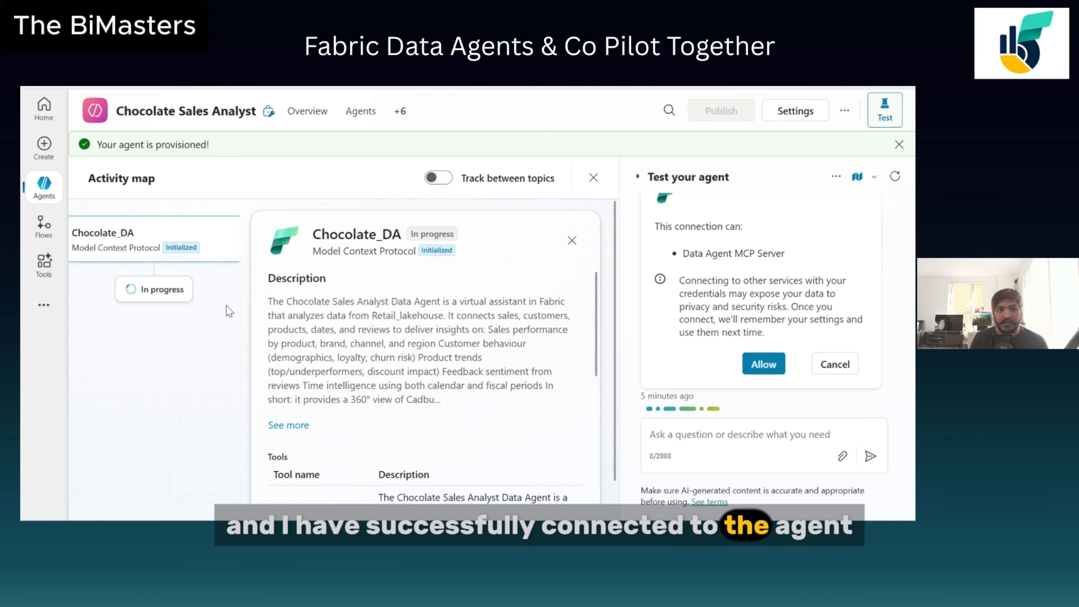
Ask the agent "Can you provide me total sales every year ?" in the test chat.
left_click(719, 442)
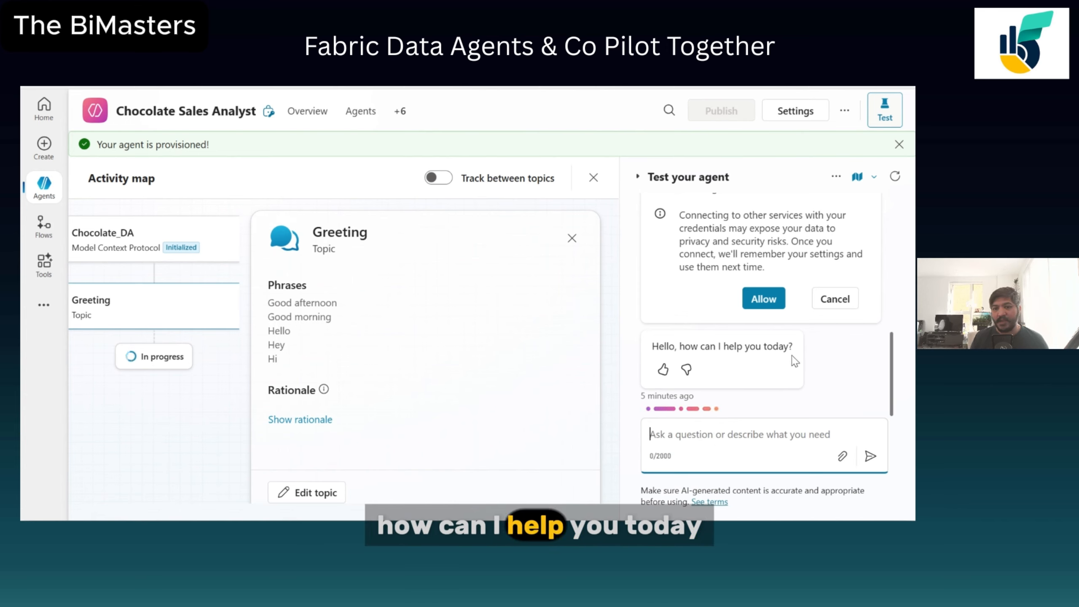
type("Can y")
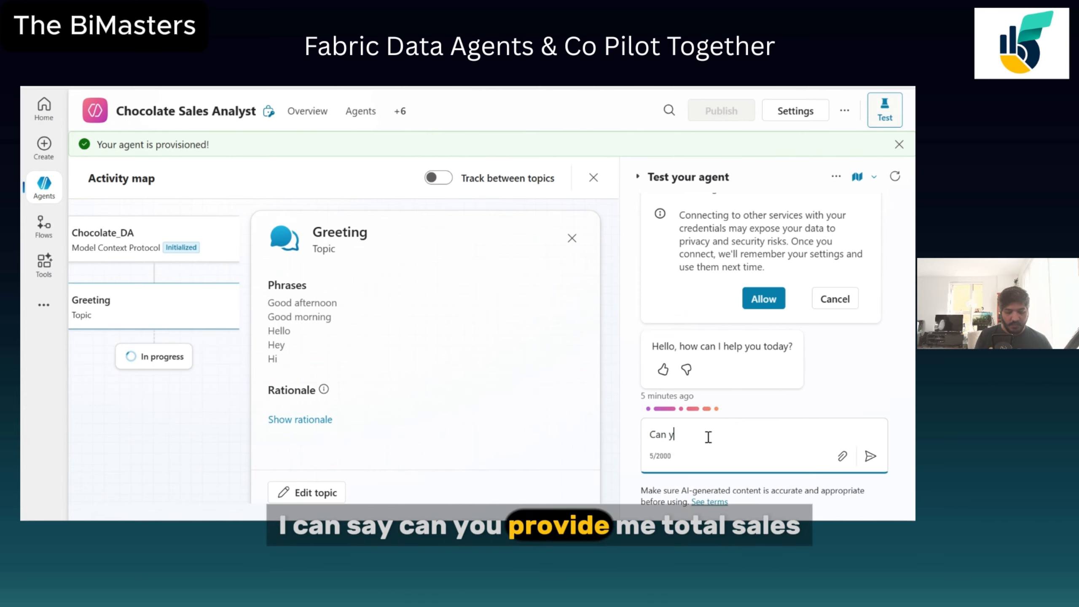
type("ou provide me to")
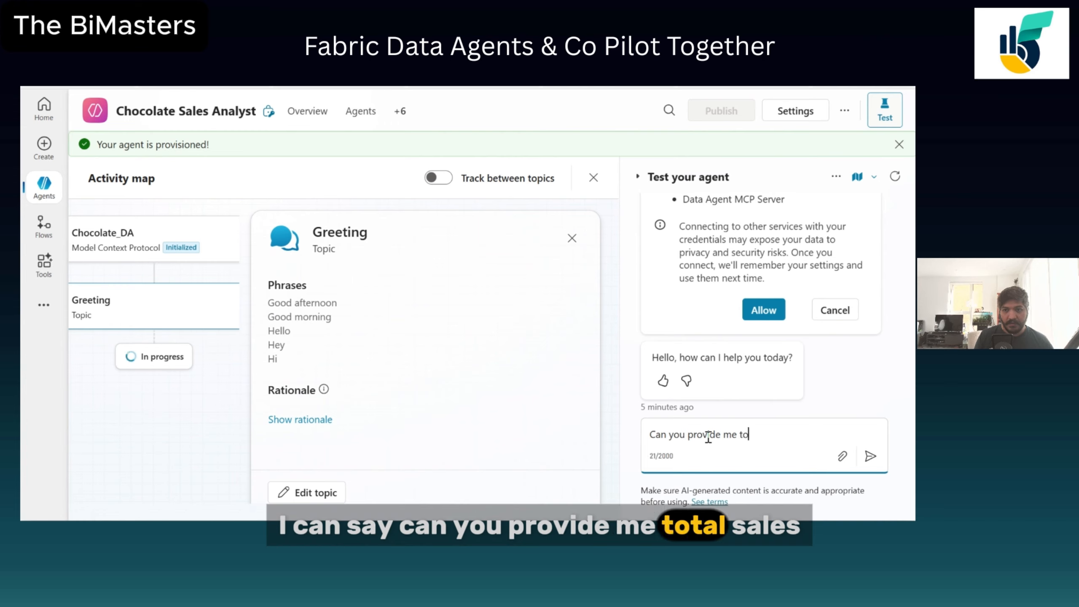
type("ta")
key("BackSpace")
type("tal sa")
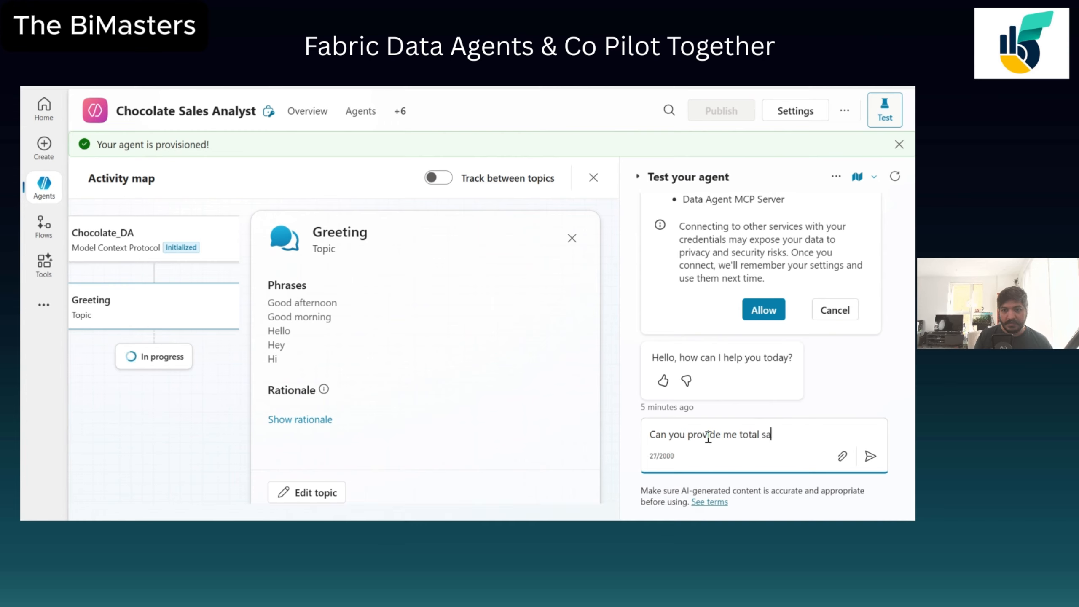
type("les every year ?")
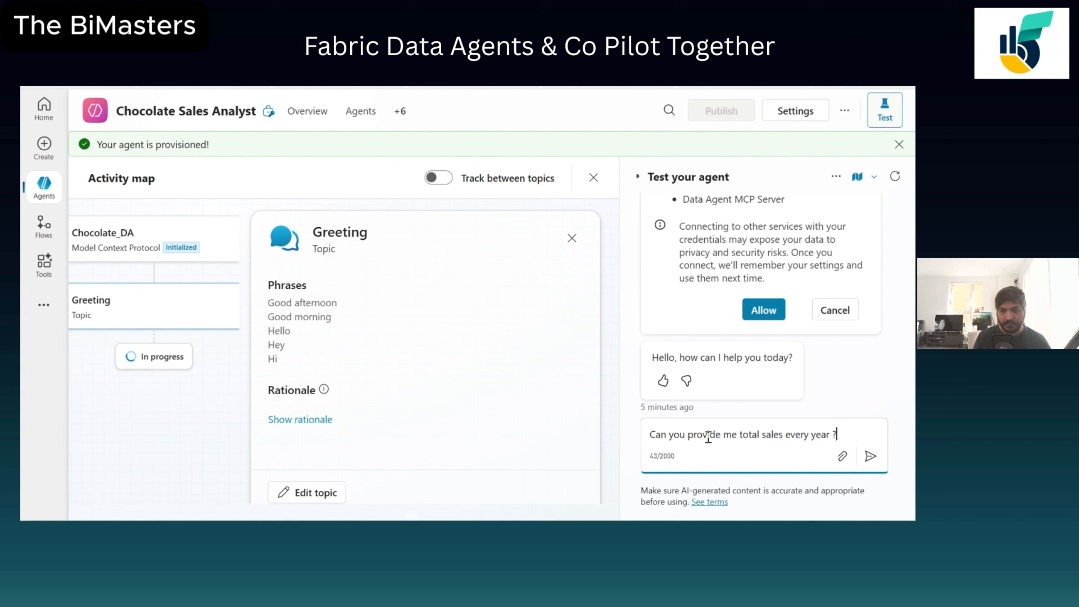
key("Return")
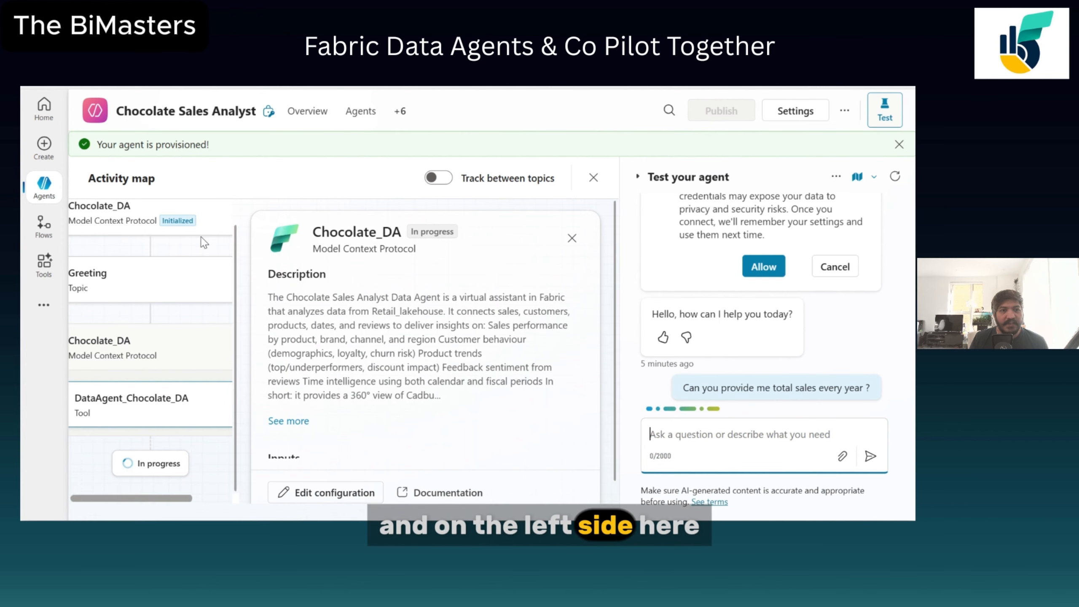
scroll(166, 356, "down", 1)
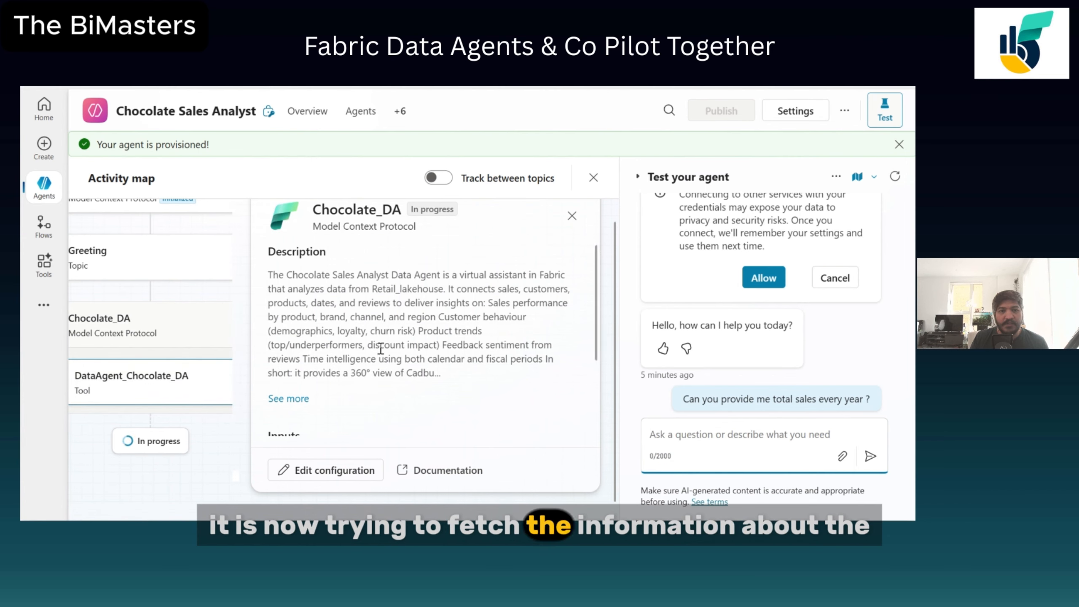
scroll(381, 349, "down", 3)
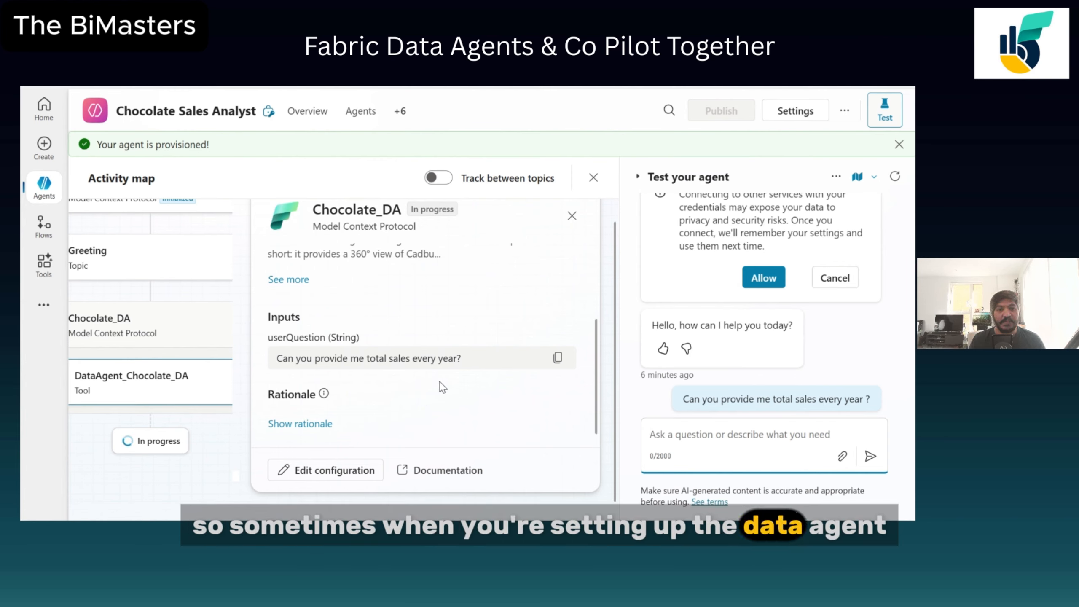
left_click(663, 350)
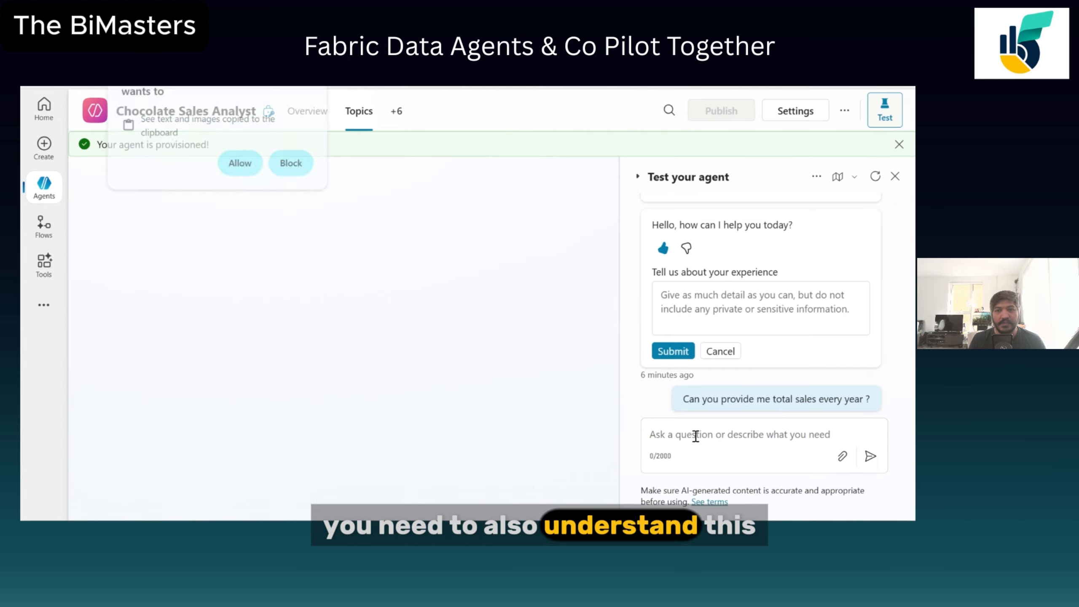
left_click(717, 352)
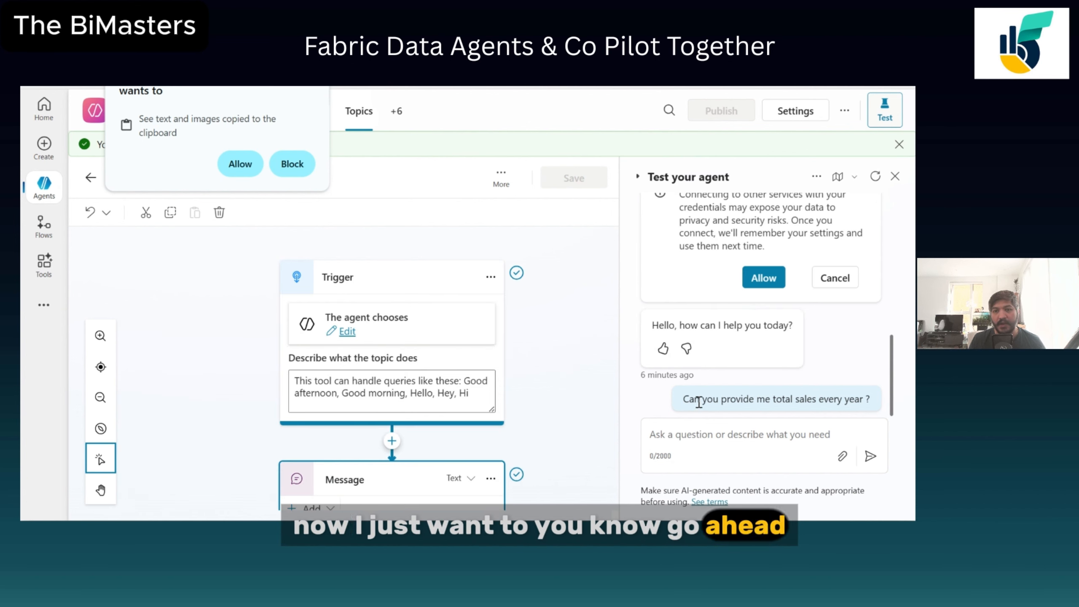
Copy the previous question and submit it again in the test chat.
left_click_drag(683, 399, 879, 398)
key("ctrl+c")
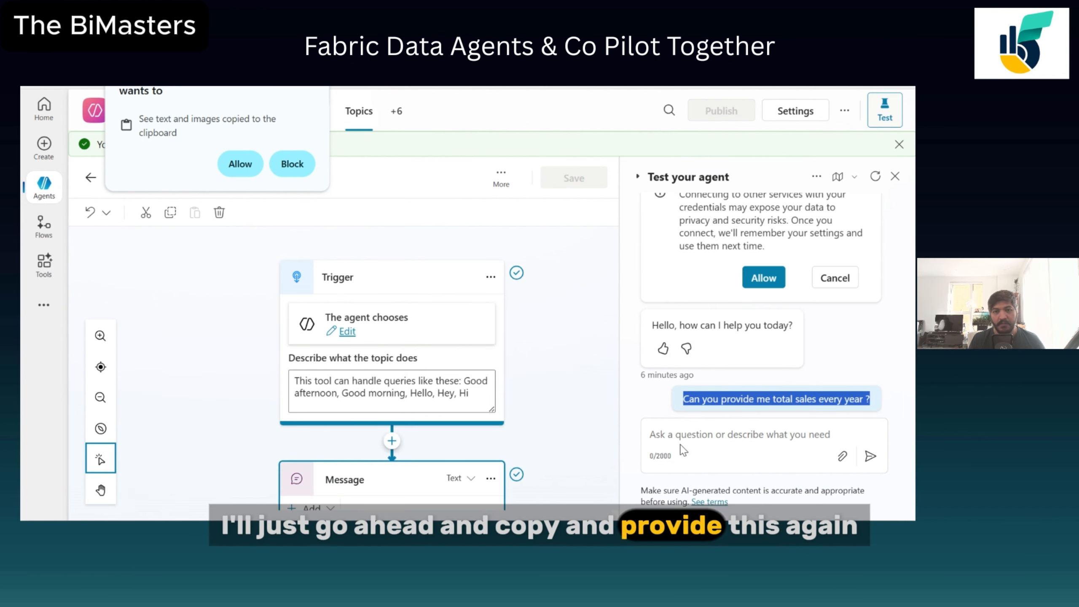
left_click(683, 449)
key("ctrl+v")
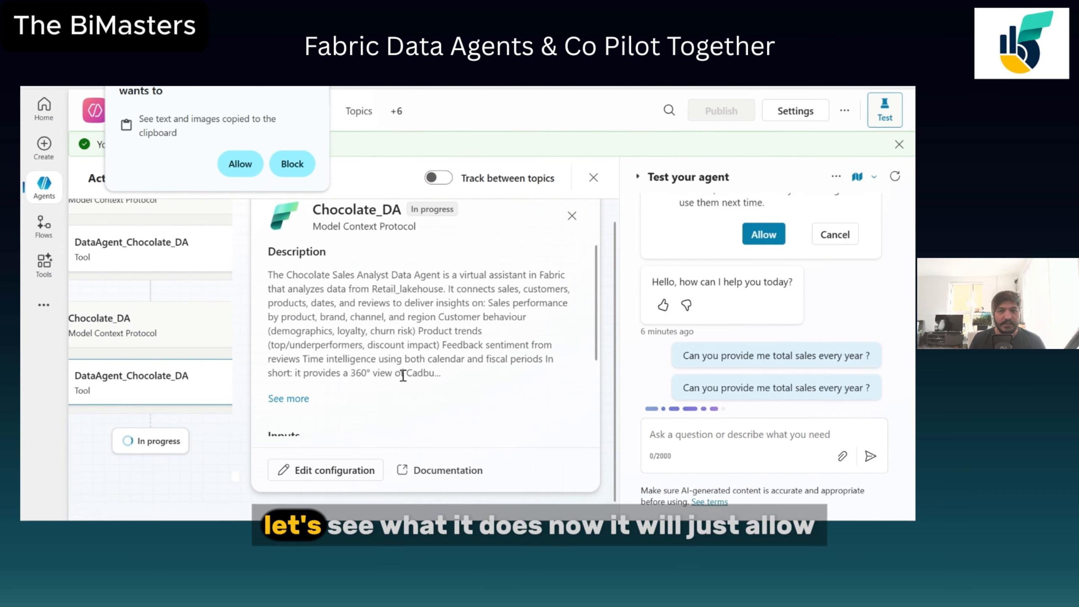
Allow clipboard access for the site and allow the agent's data connection.
scroll(439, 360, "down", 3)
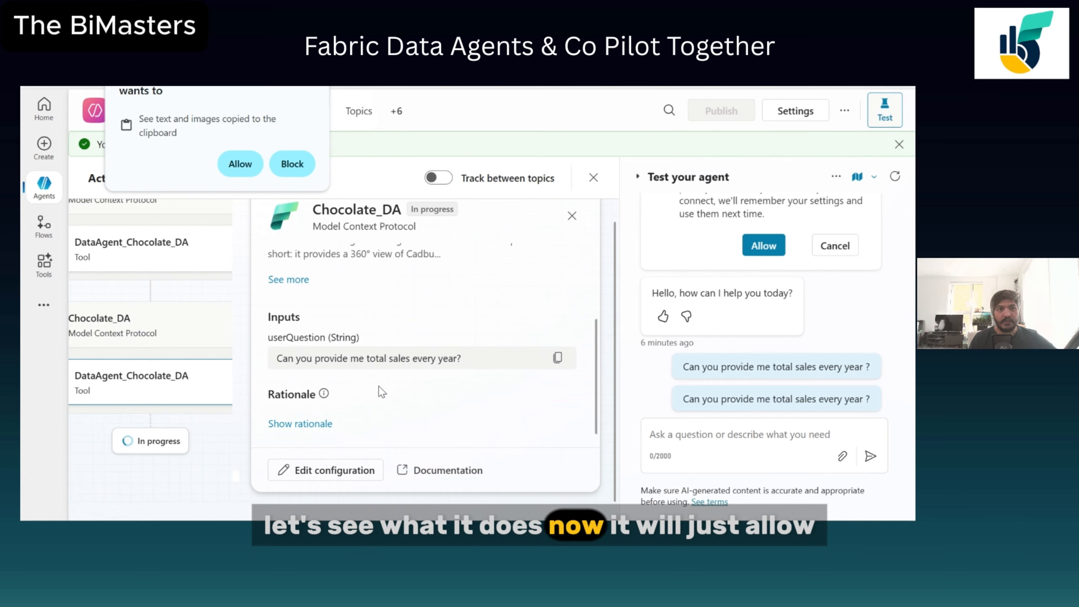
left_click(242, 166)
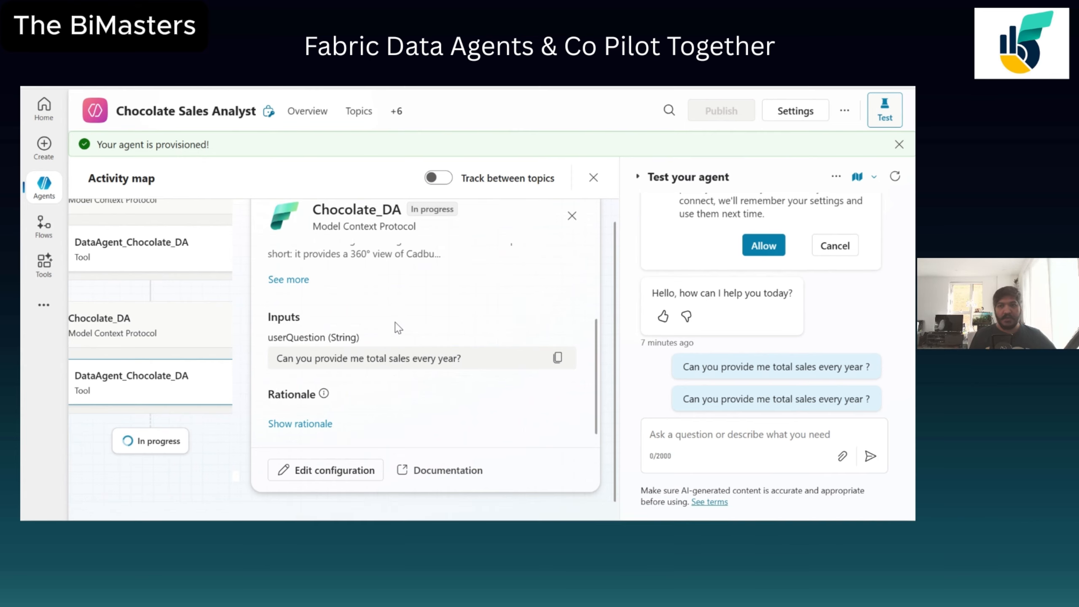
left_click(763, 246)
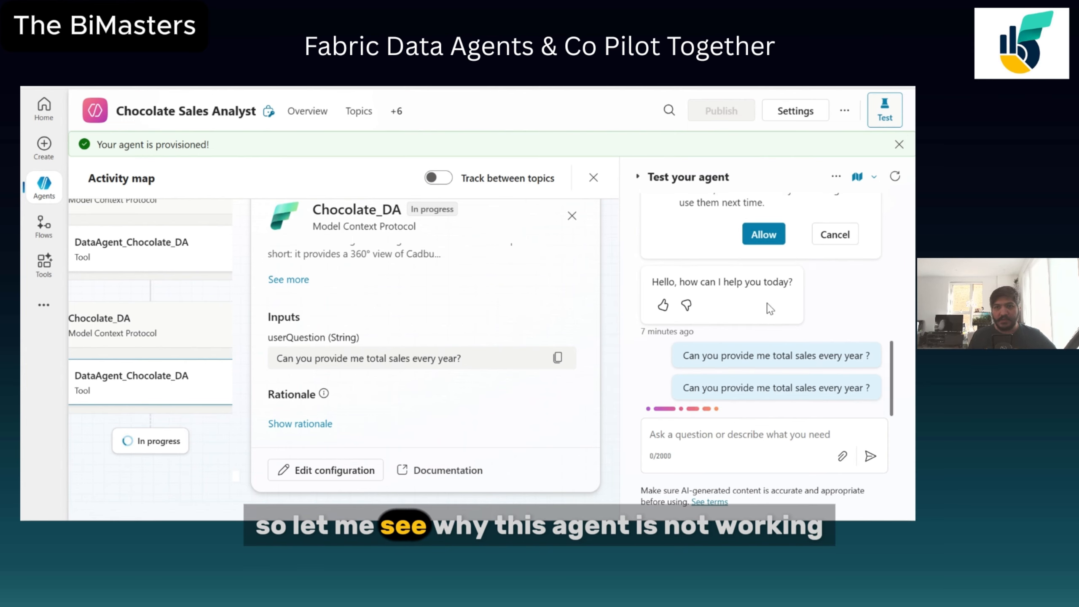
Restart the test conversation and ask "What are the total sales?".
left_click(896, 176)
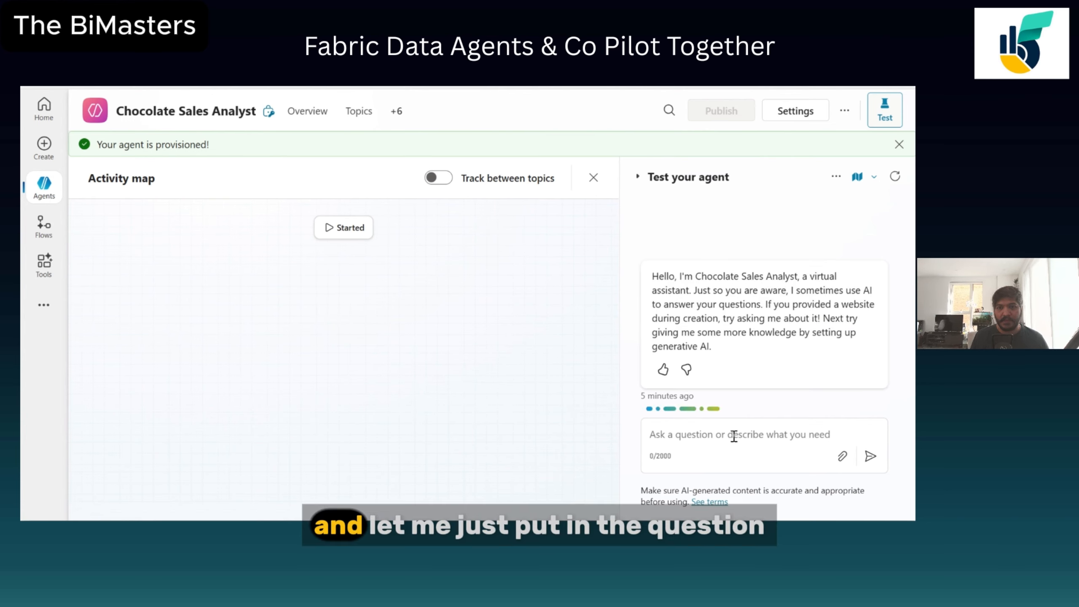
left_click(718, 436)
type("Wha")
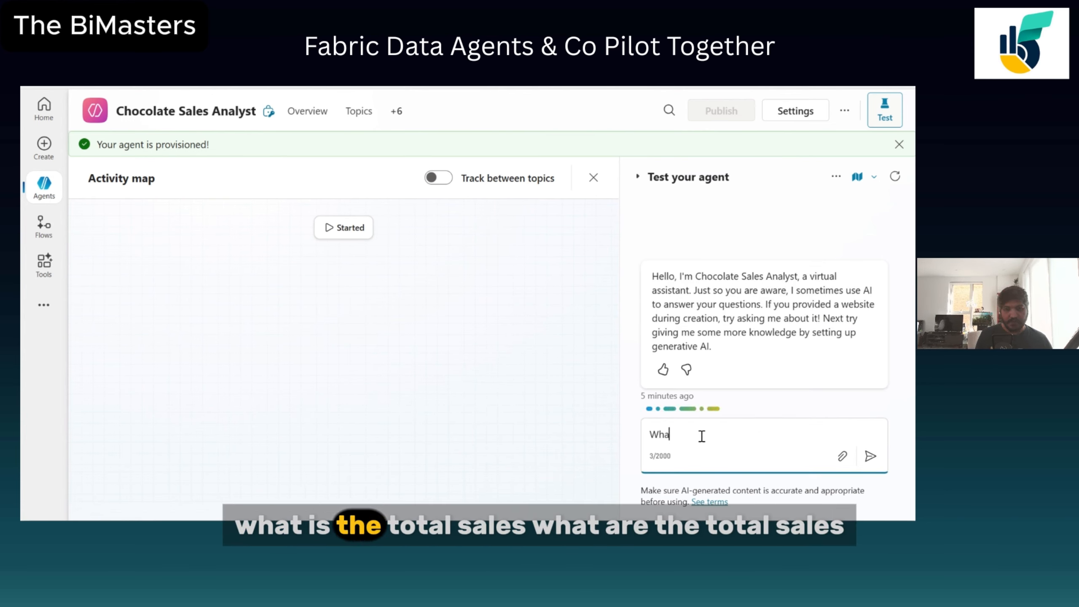
type("t the")
key("BackSpace")
key("BackSpace")
key("BackSpace")
key("BackSpace")
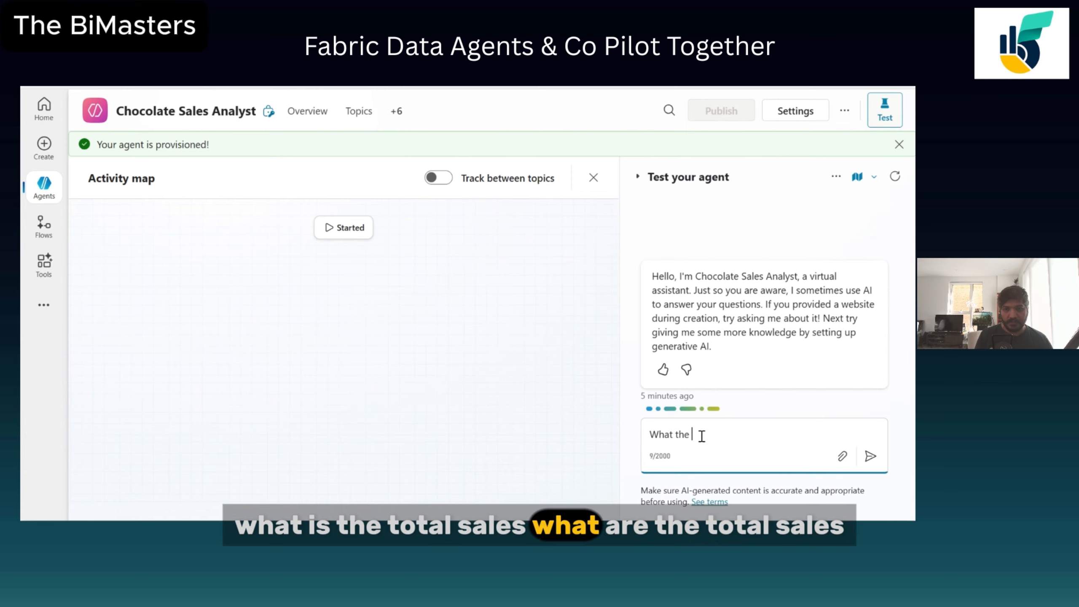
type("are the to")
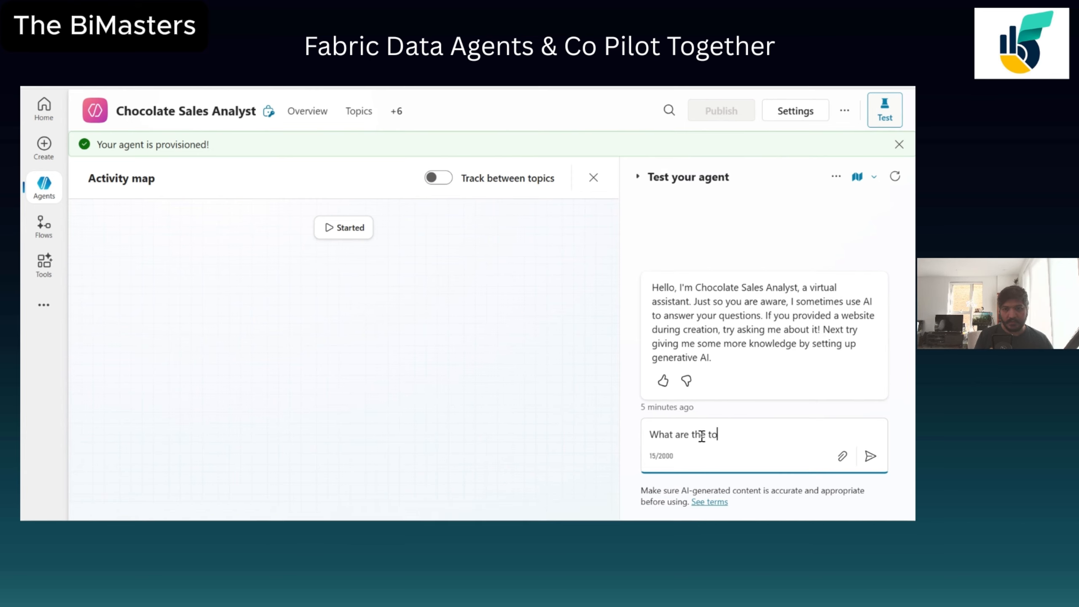
type("tal sales?")
key("Return")
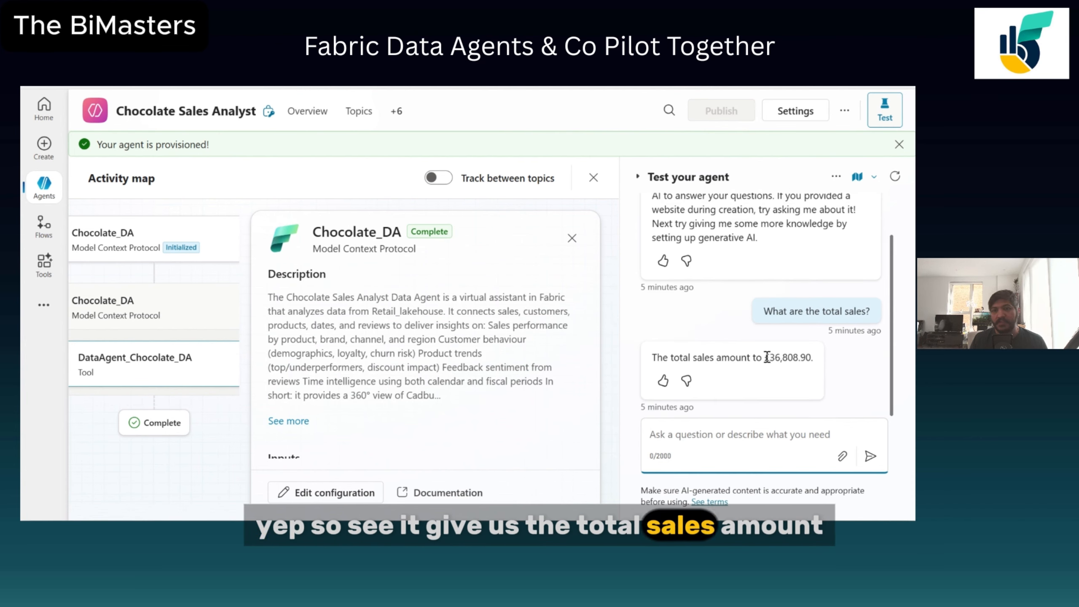
Ask the agent "Can you provide me sales every year?" in the test chat.
left_click_drag(765, 357, 811, 357)
left_click(723, 436)
type("q")
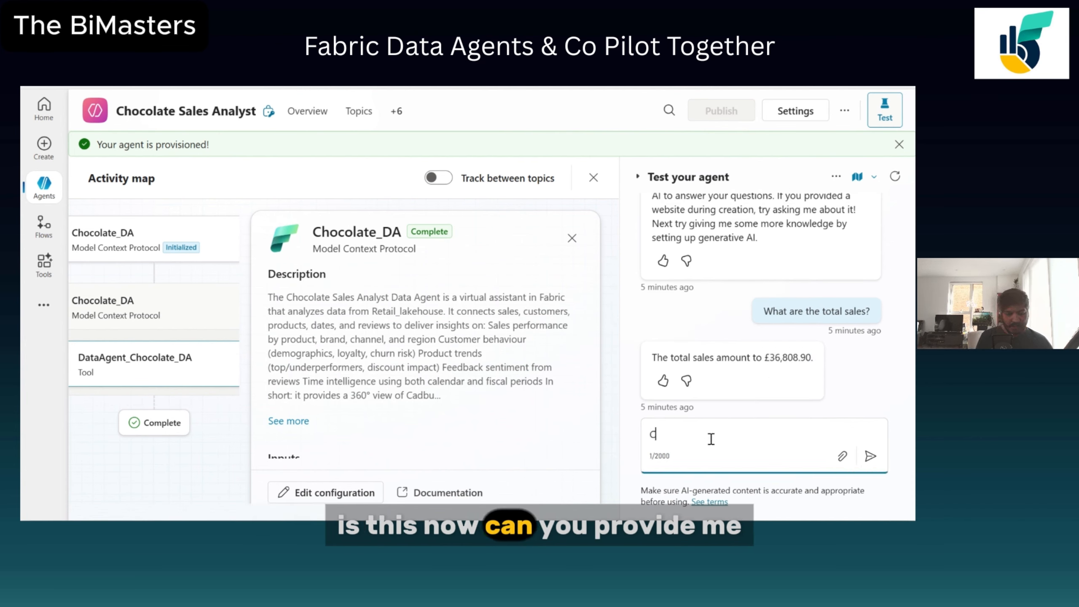
key("BackSpace")
type("Can you provi")
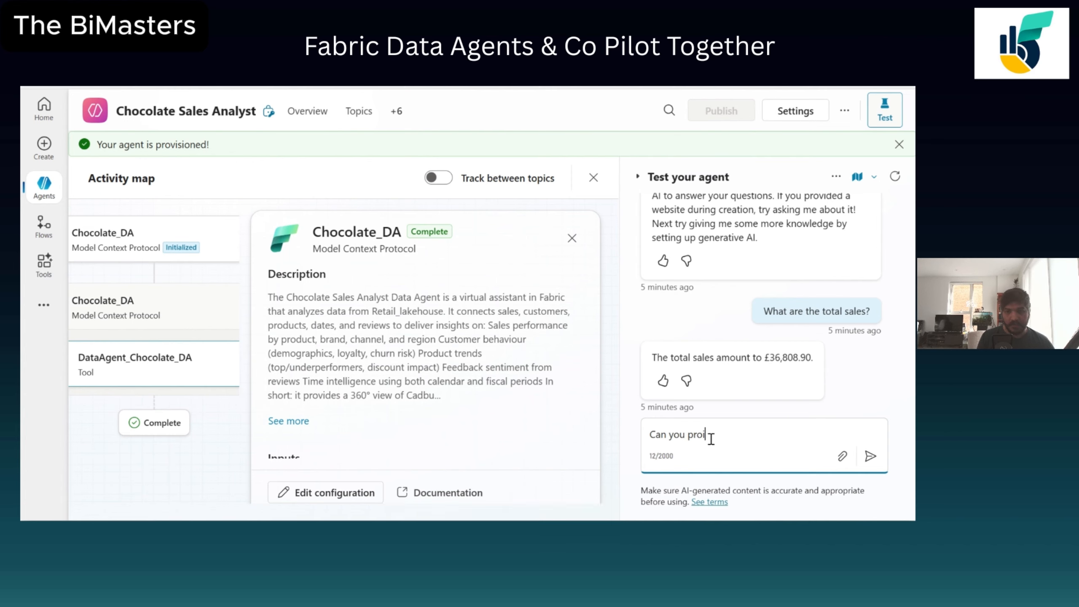
type("de me sales e")
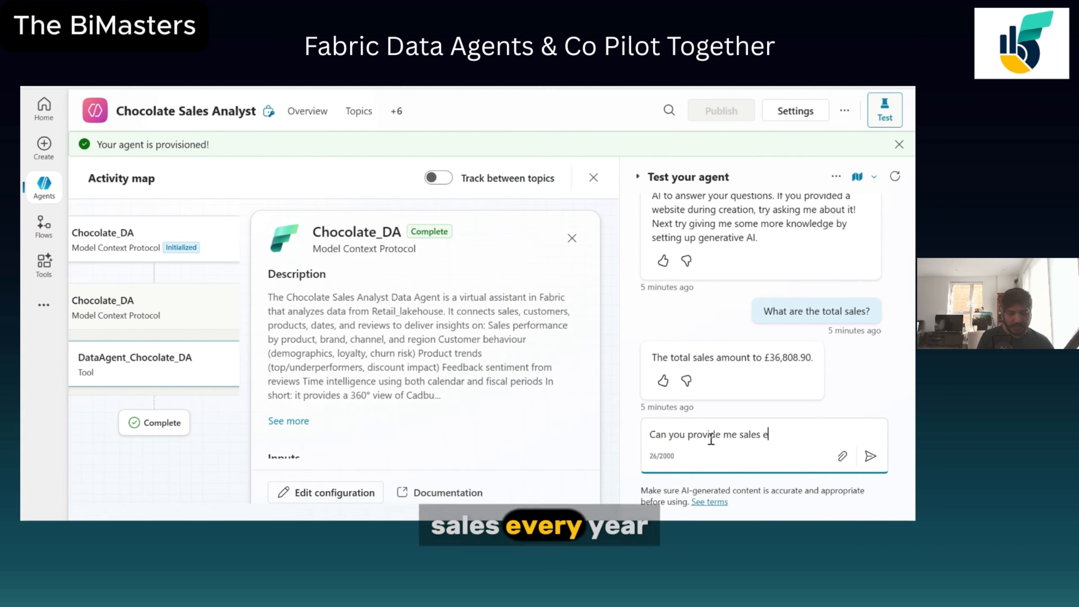
type("very year?")
key("Return")
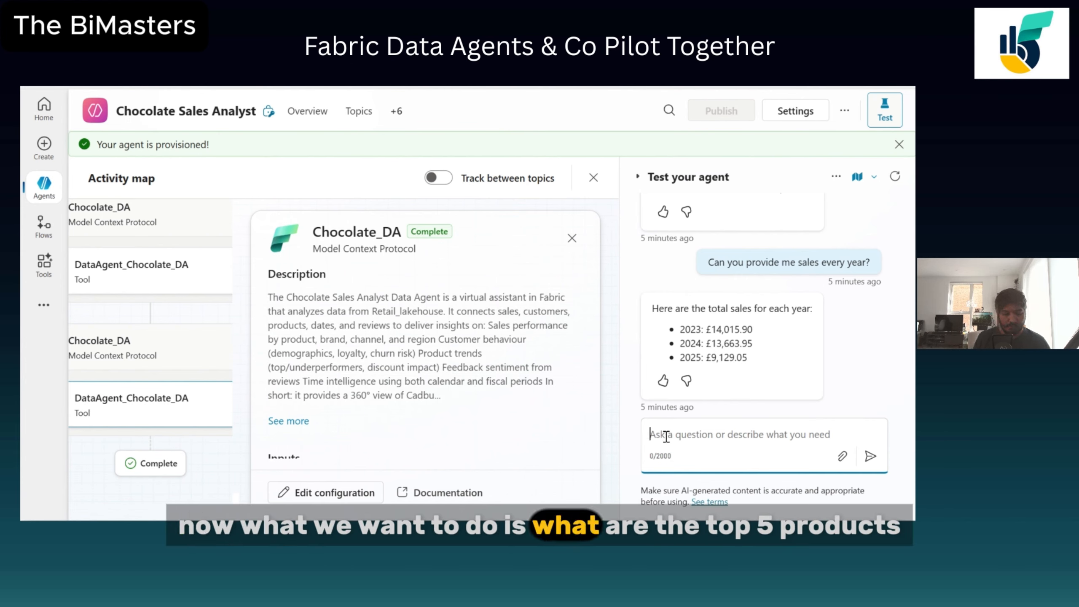
Ask the agent "what the top 5 products for year 2025 with most sales" in the test chat.
type("what the ")
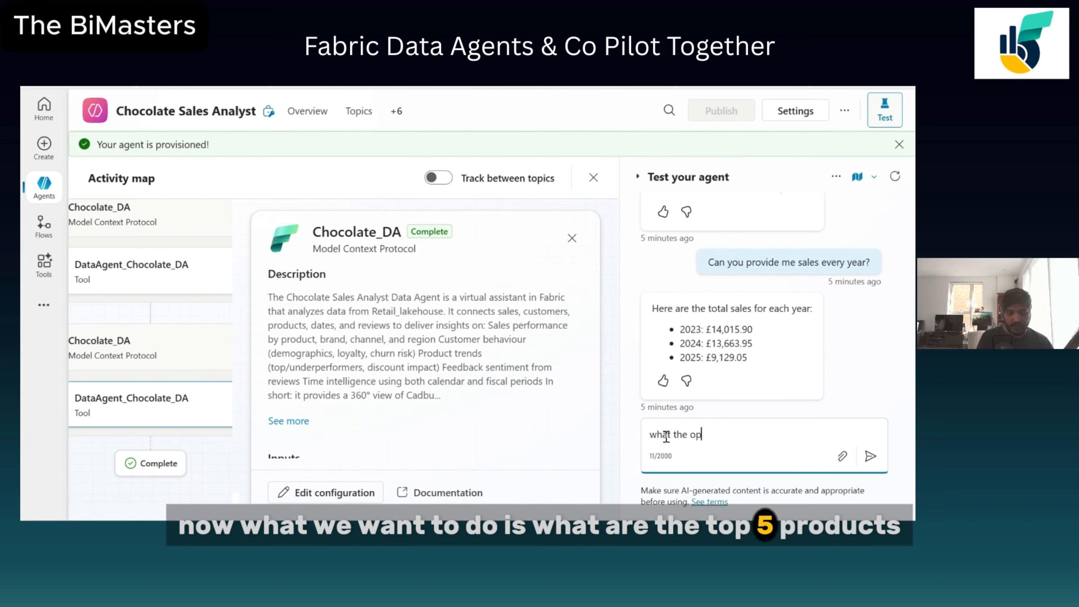
type("top ")
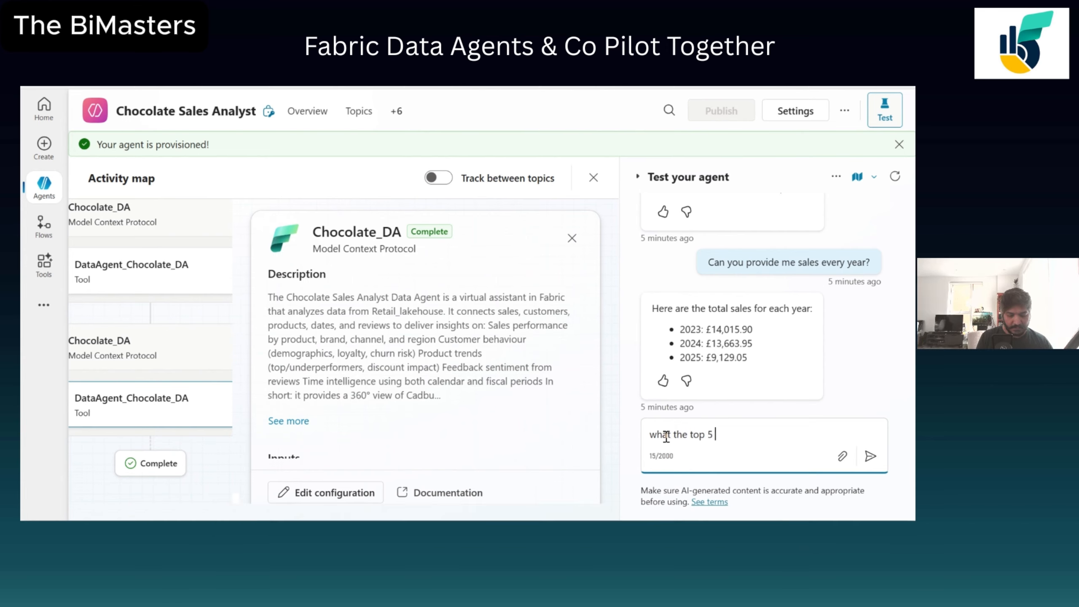
type("5 products")
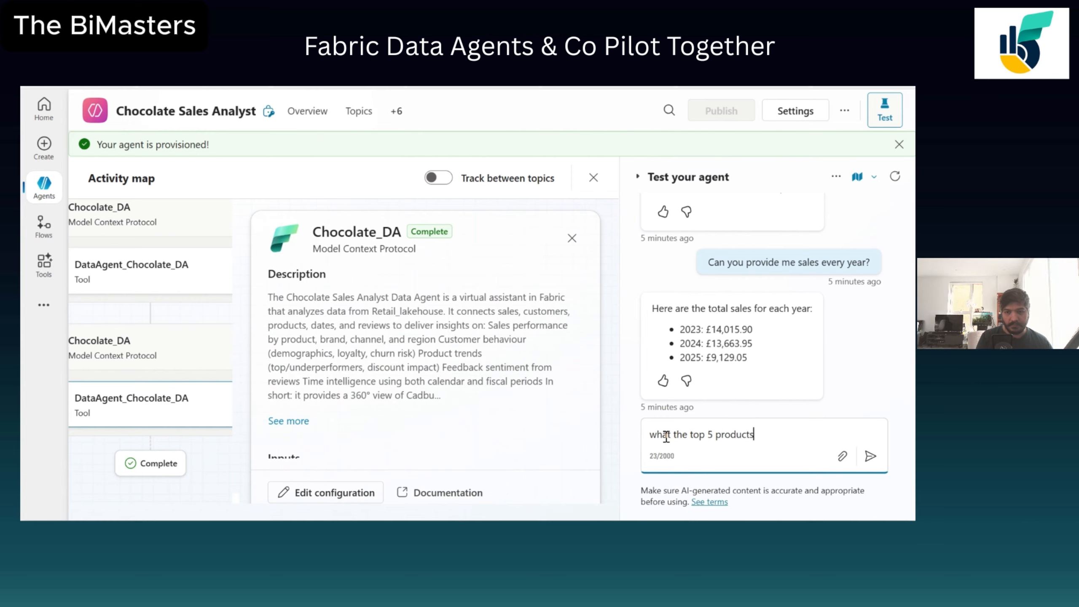
type(" fir year")
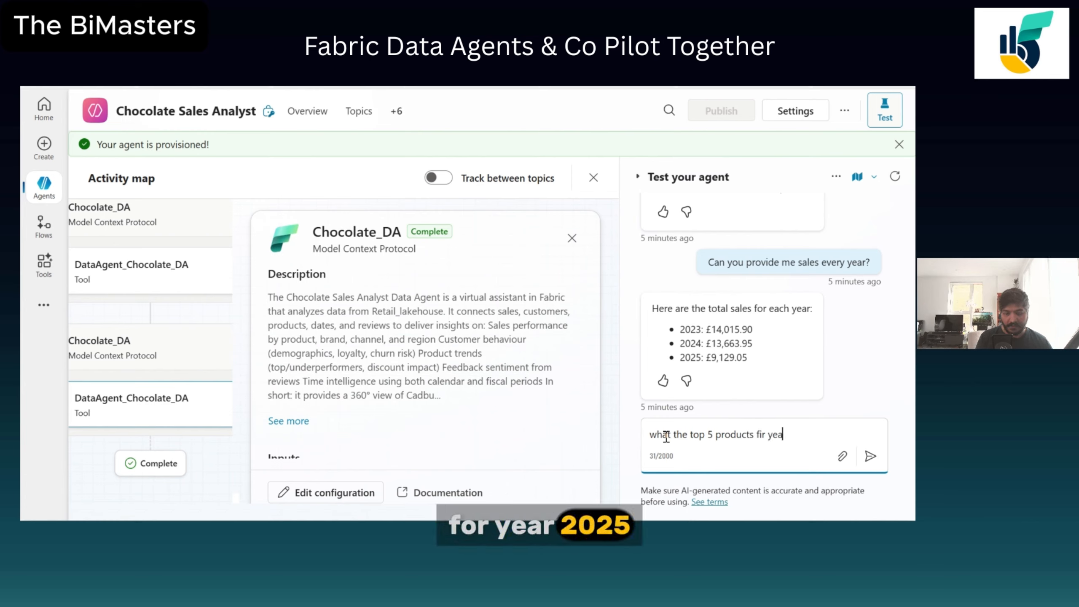
key("BackSpace")
key("BackSpace")
key("BackSpace")
key("BackSpace")
type("ir ")
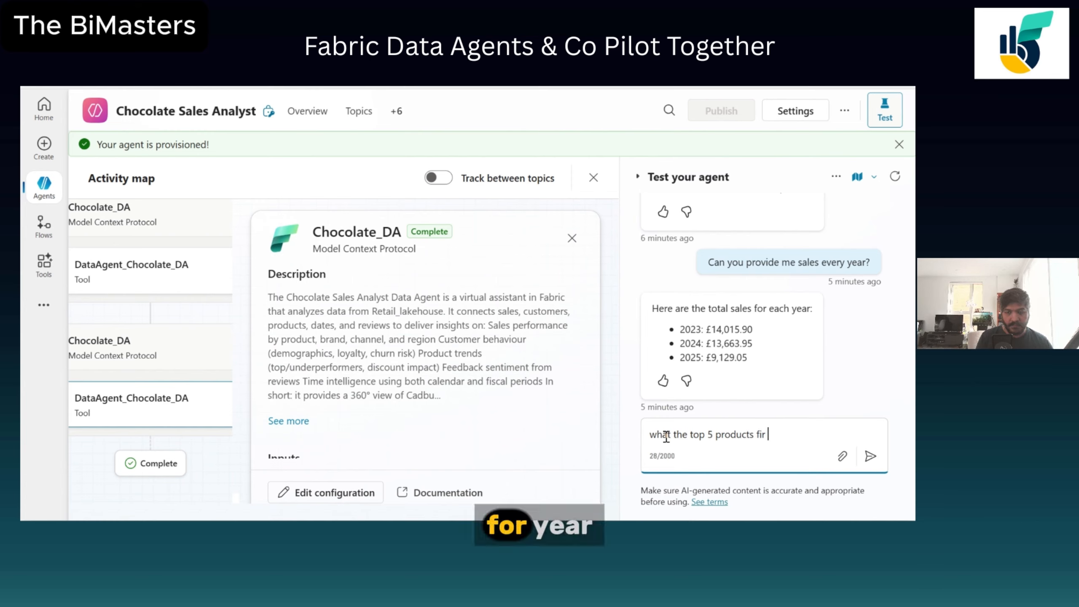
key("BackSpace")
key("BackSpace")
key("BackSpace")
type("or year ")
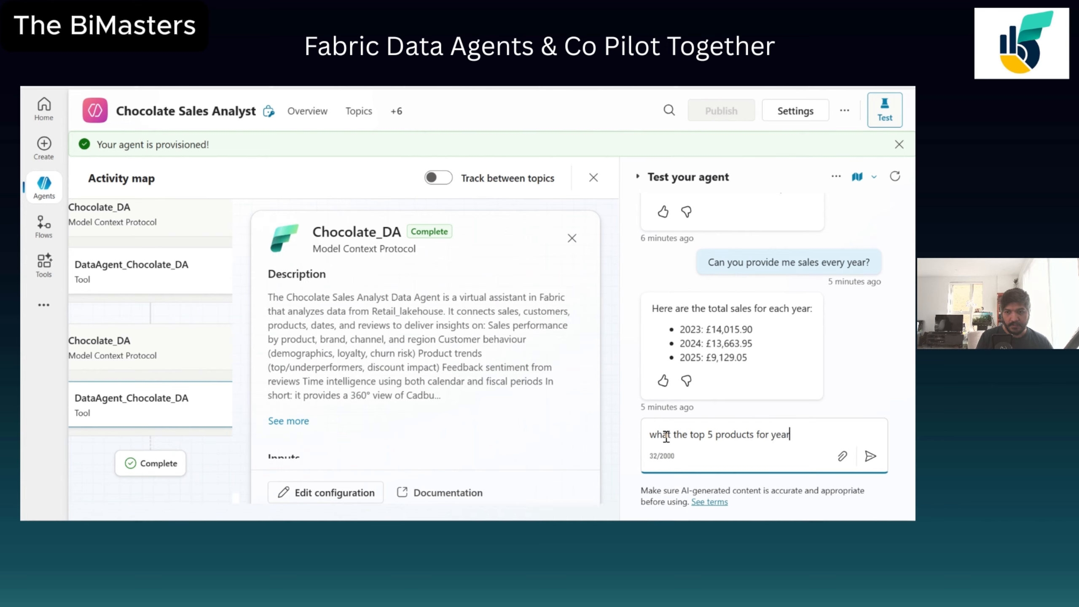
type("2025 wit")
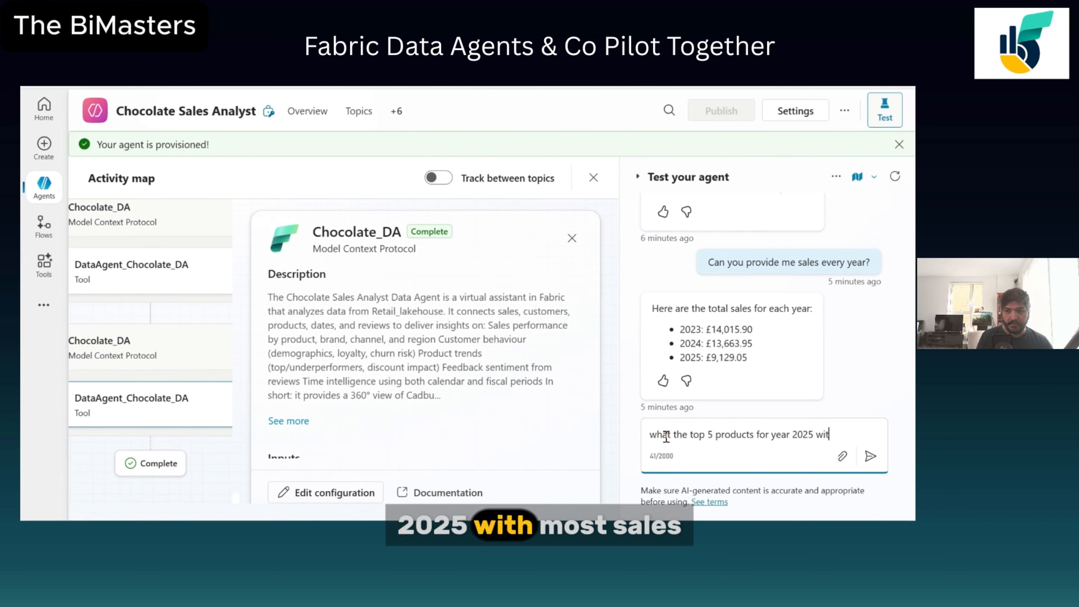
type("h mos")
type("es")
key("Return")
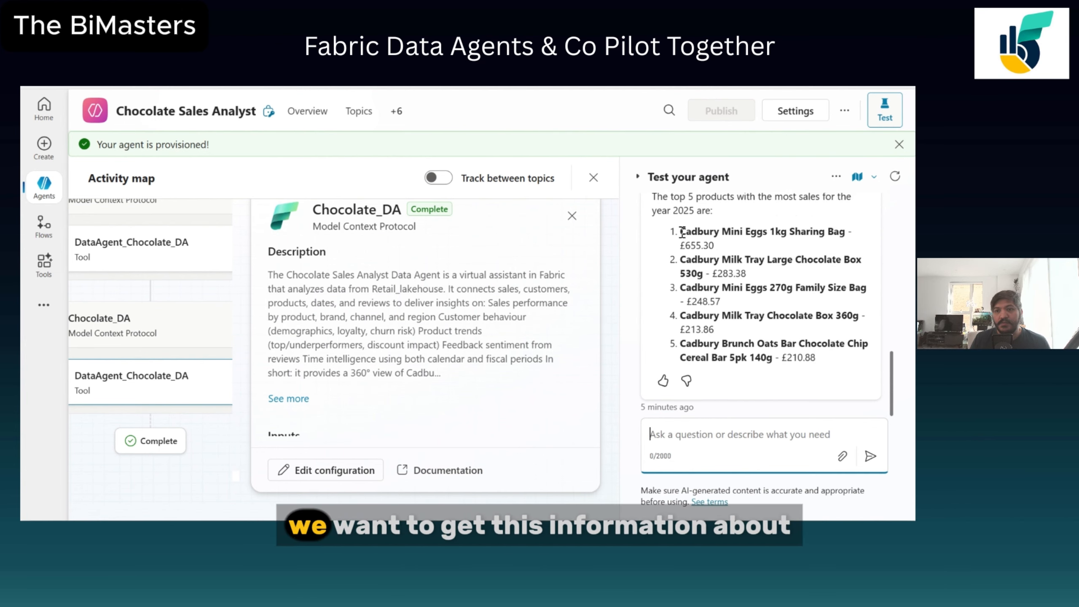
Highlight the top product's name in the reply and examine a product page on the Cadbury products website.
left_click_drag(680, 232, 846, 230)
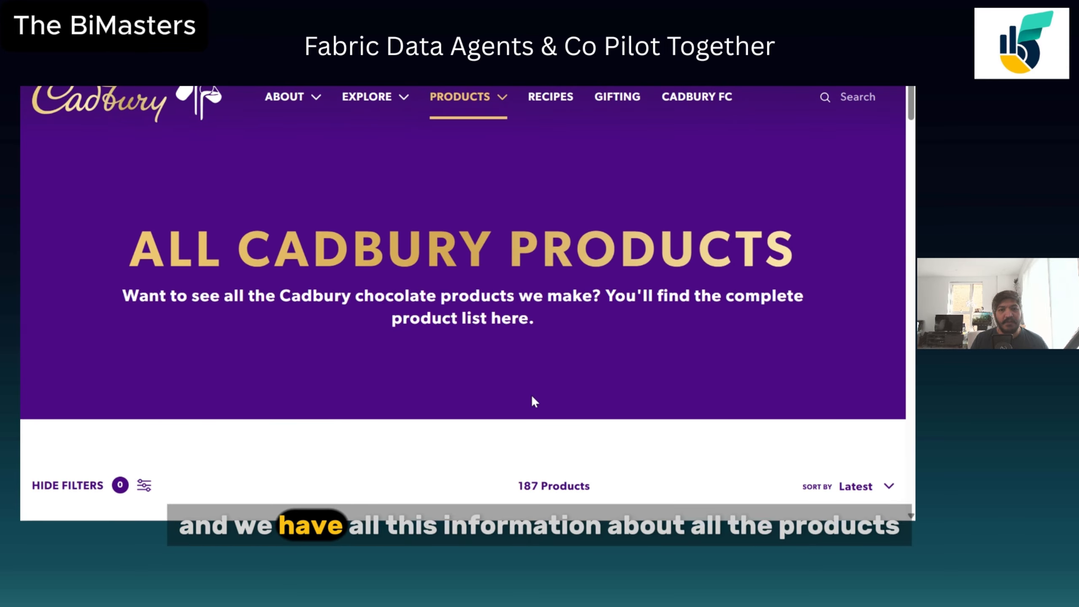
scroll(646, 367, "down", 6)
scroll(646, 366, "down", 10)
scroll(646, 366, "up", 9)
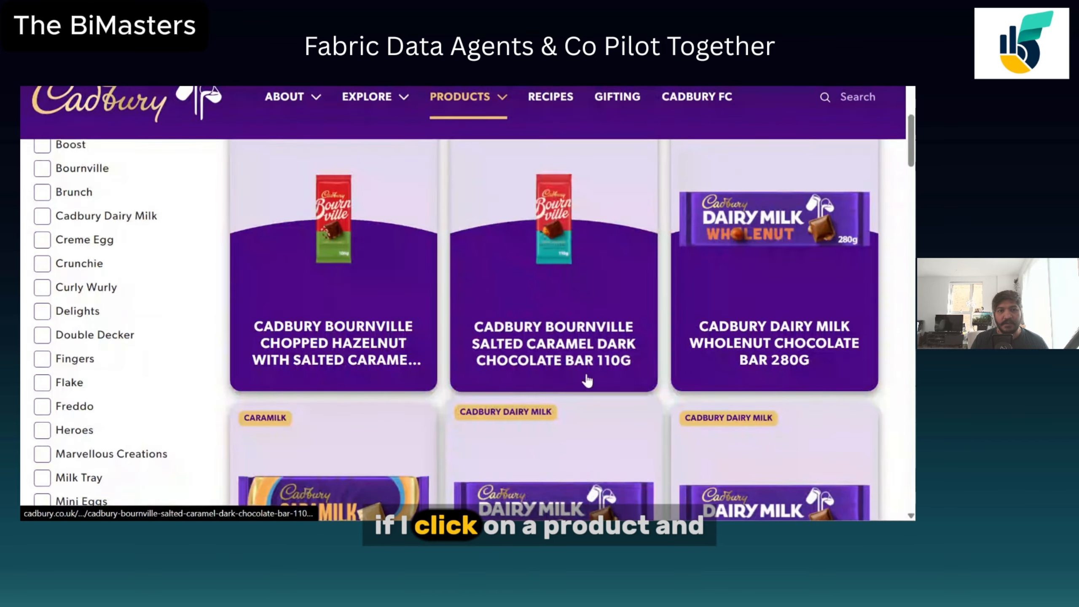
left_click(357, 270)
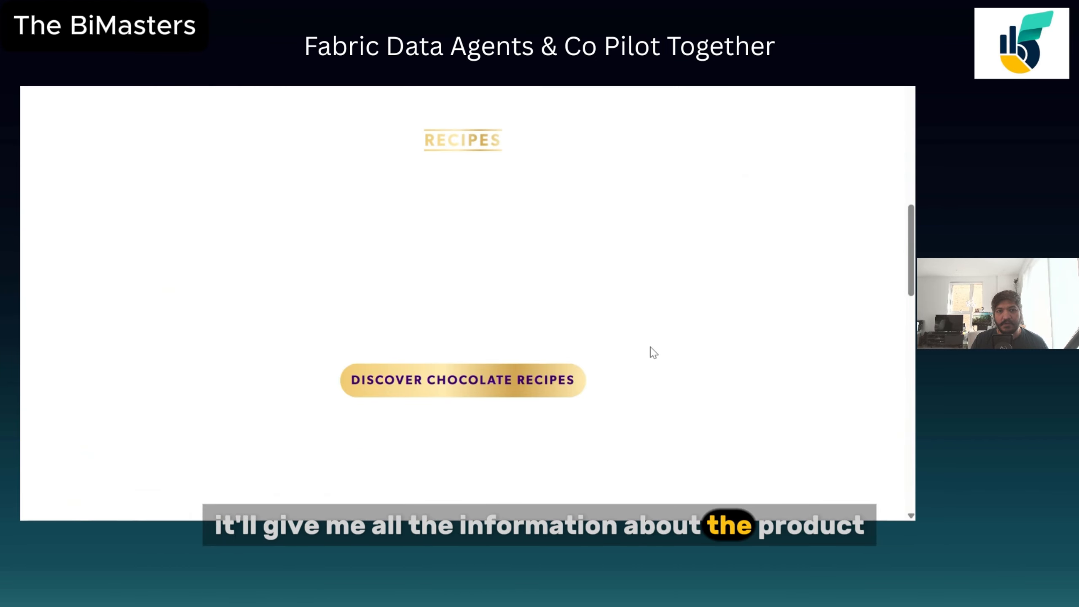
scroll(646, 340, "up", 5)
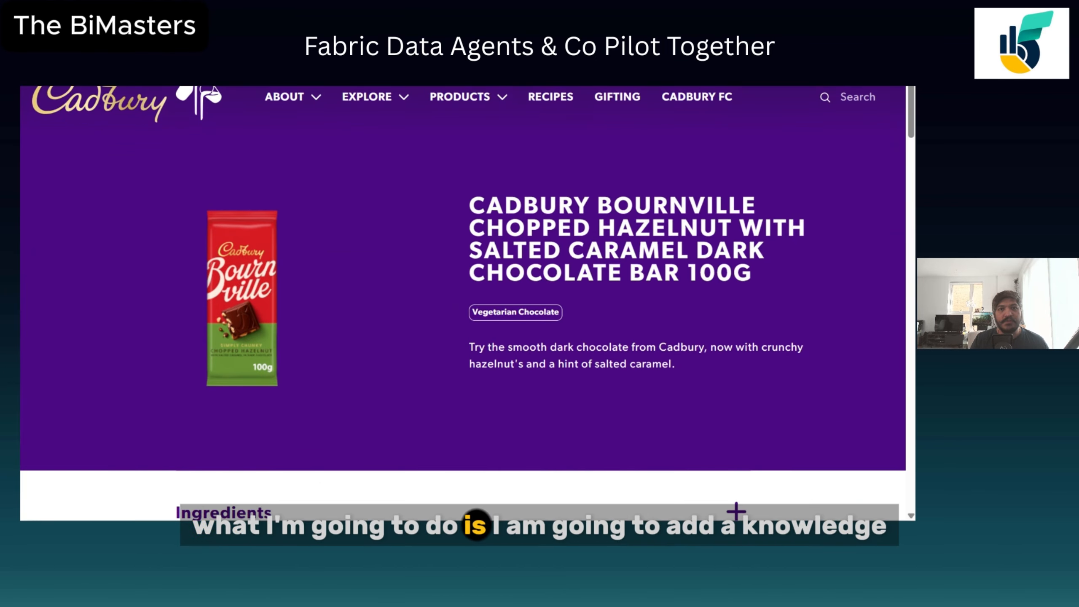
key("alt+Tab")
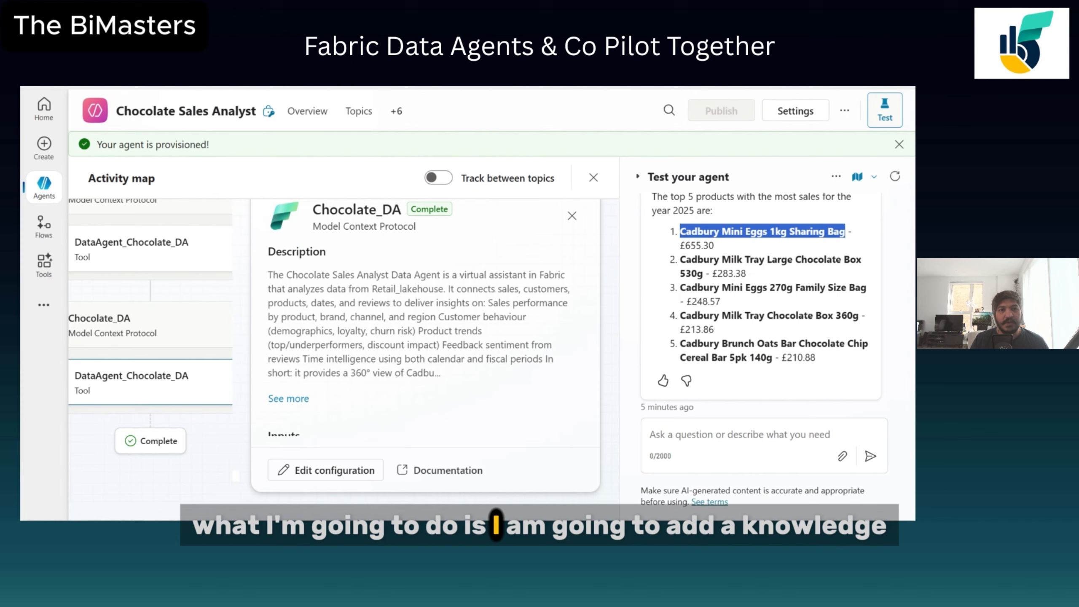
left_click(307, 111)
left_click(364, 112)
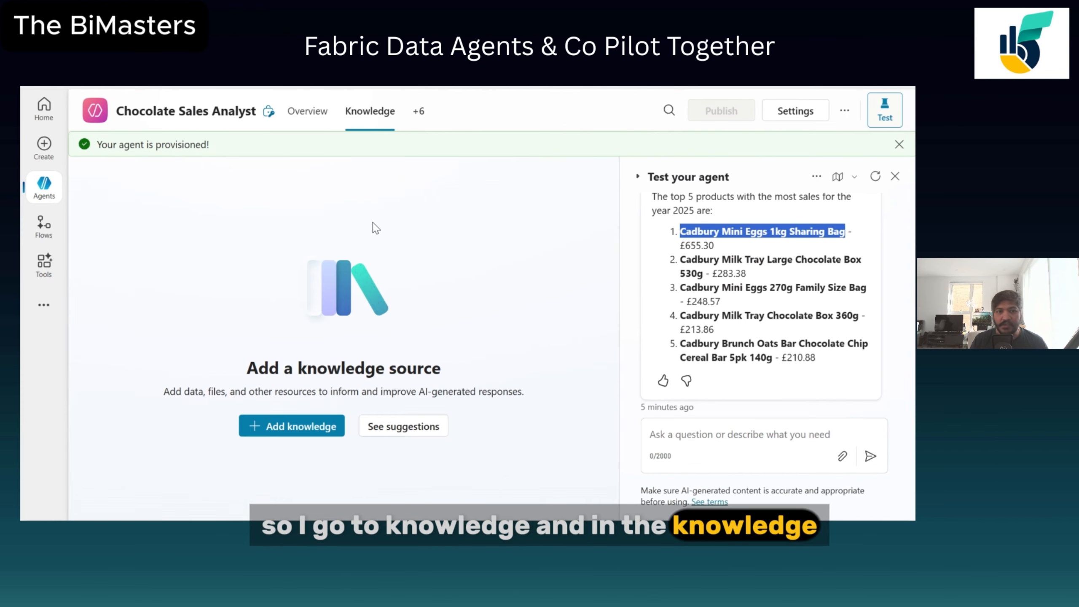
left_click(285, 426)
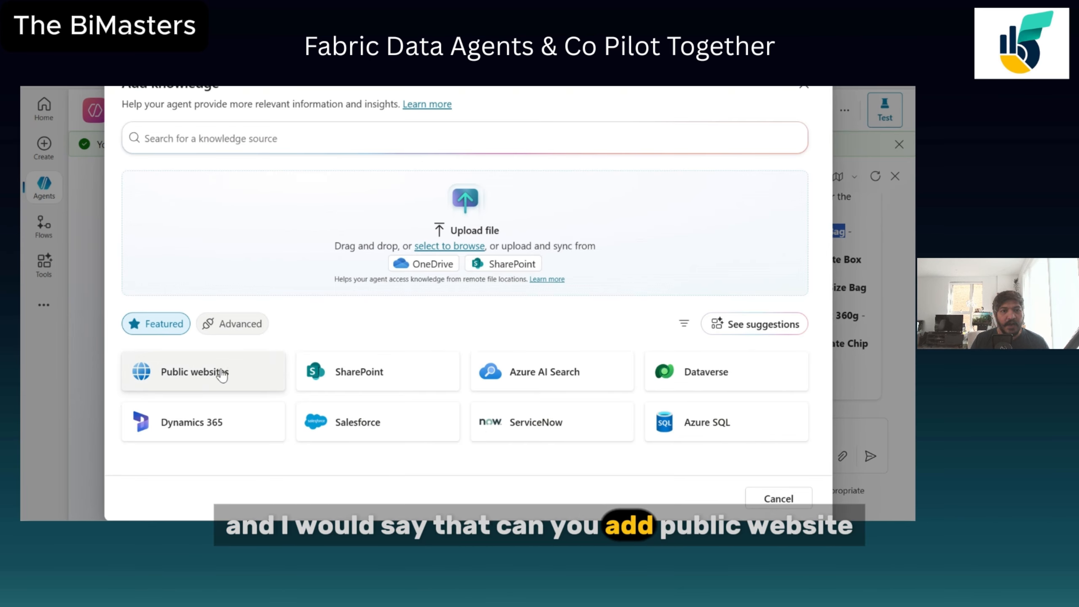
left_click(189, 378)
left_click(180, 154)
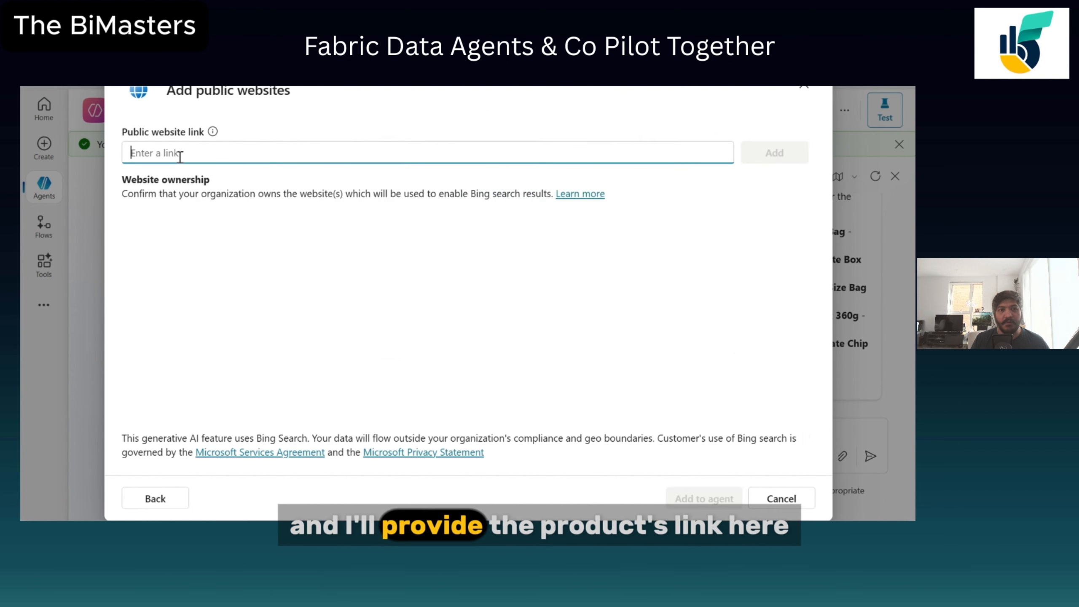
type("https://www.cadbury.co.uk/products/")
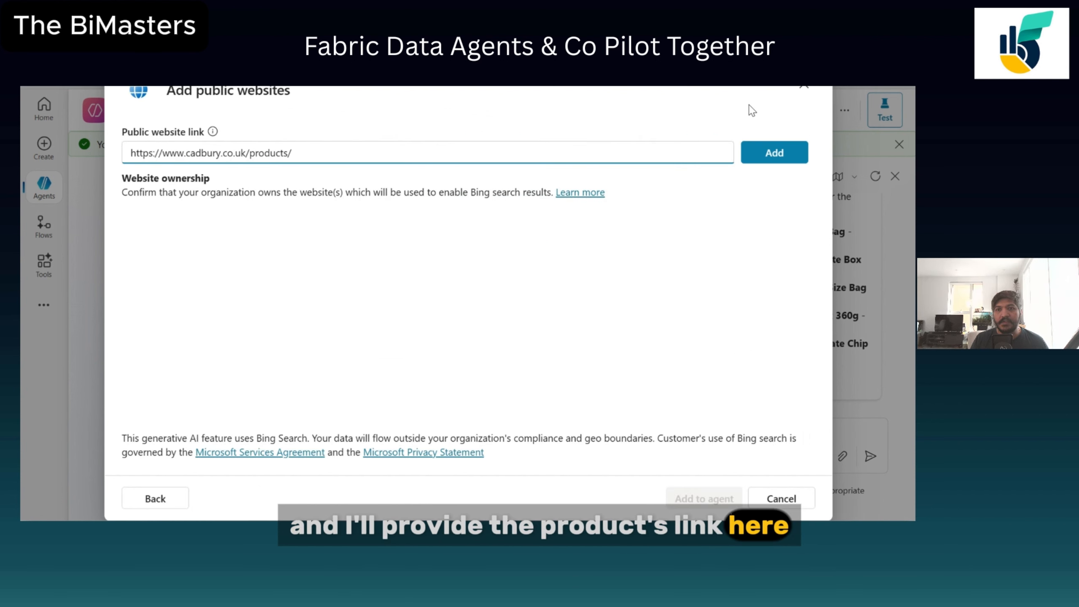
left_click_drag(747, 109, 764, 171)
left_click(667, 241)
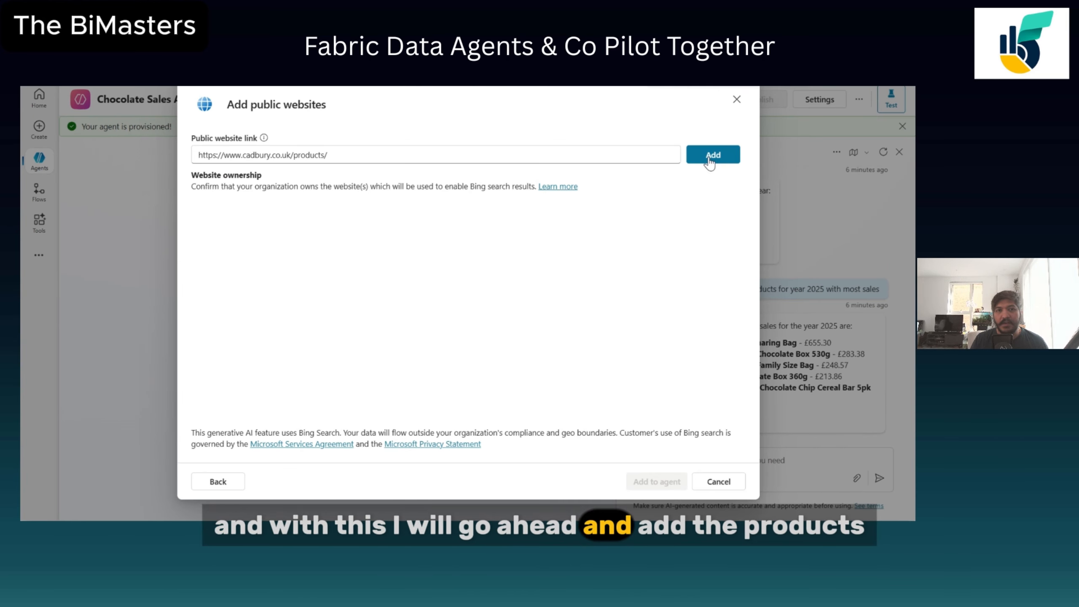
left_click(710, 164)
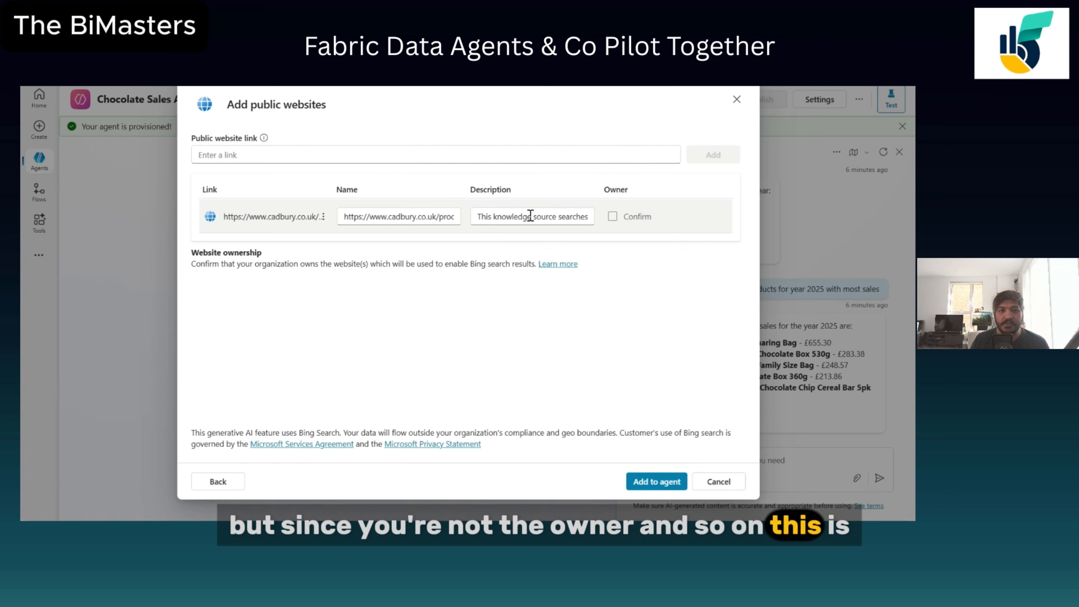
left_click(659, 482)
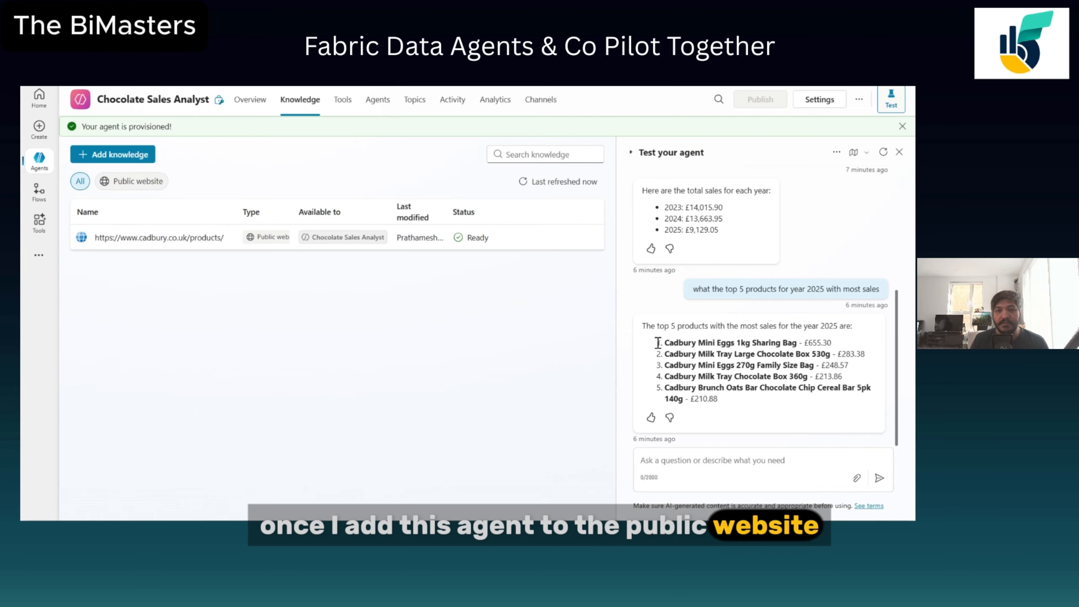
Ask the agent "can you provide ingredients for the product - Cadbury Mini Eggs 1kg Sharing Bag" in the test chat.
left_click(688, 463)
type("can you")
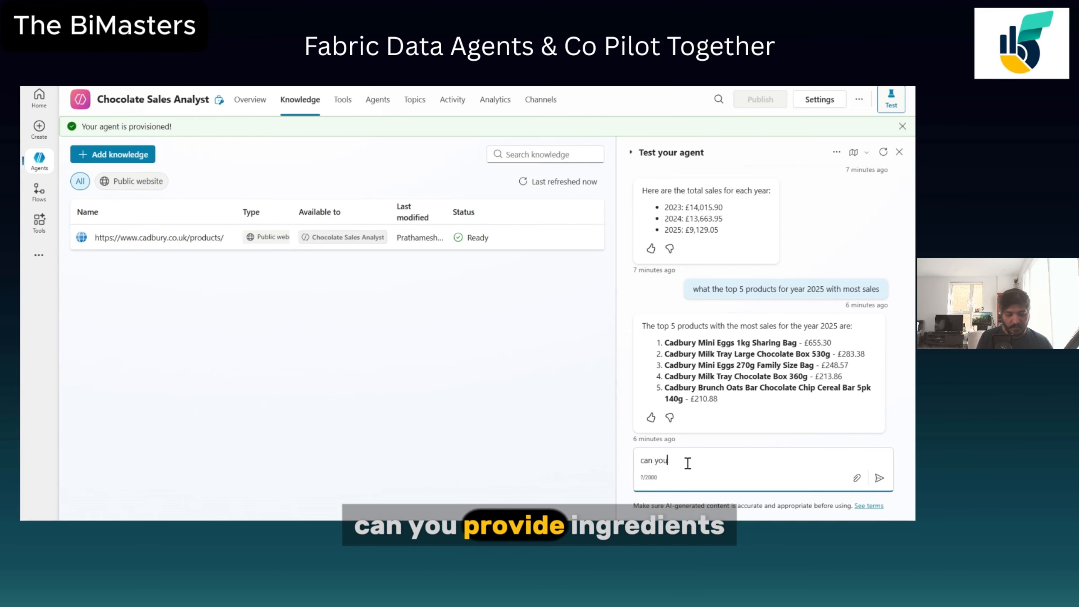
type(" provide in")
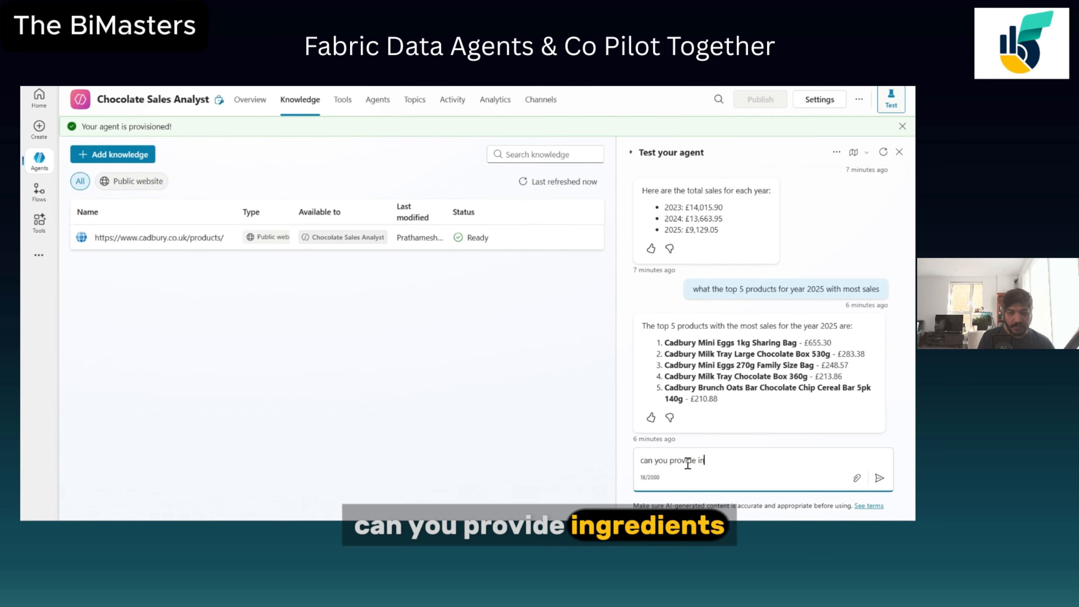
type("gredit")
type("n")
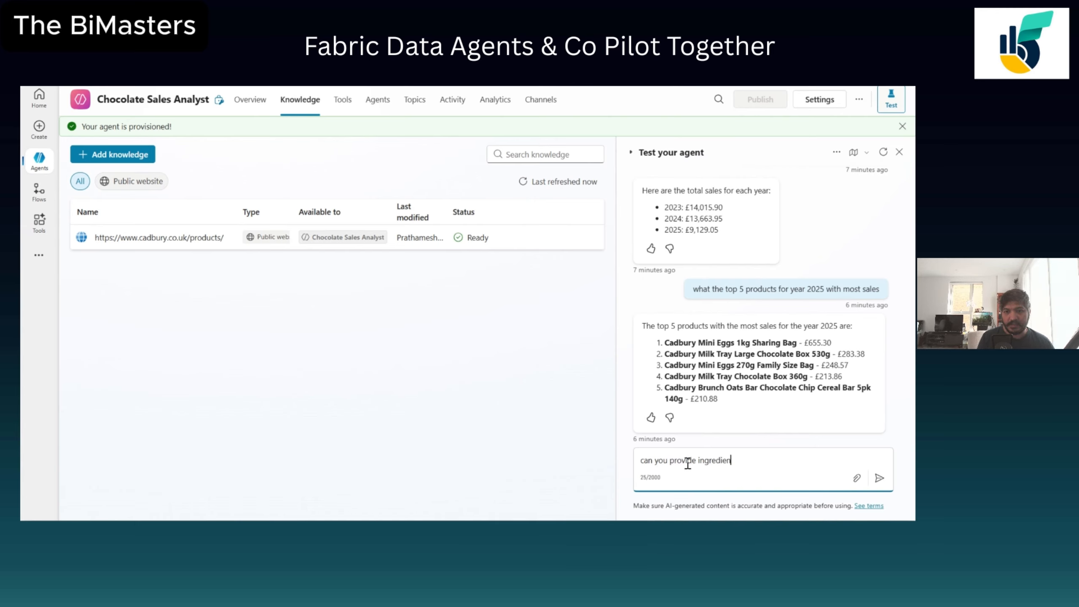
type("ts for the prod")
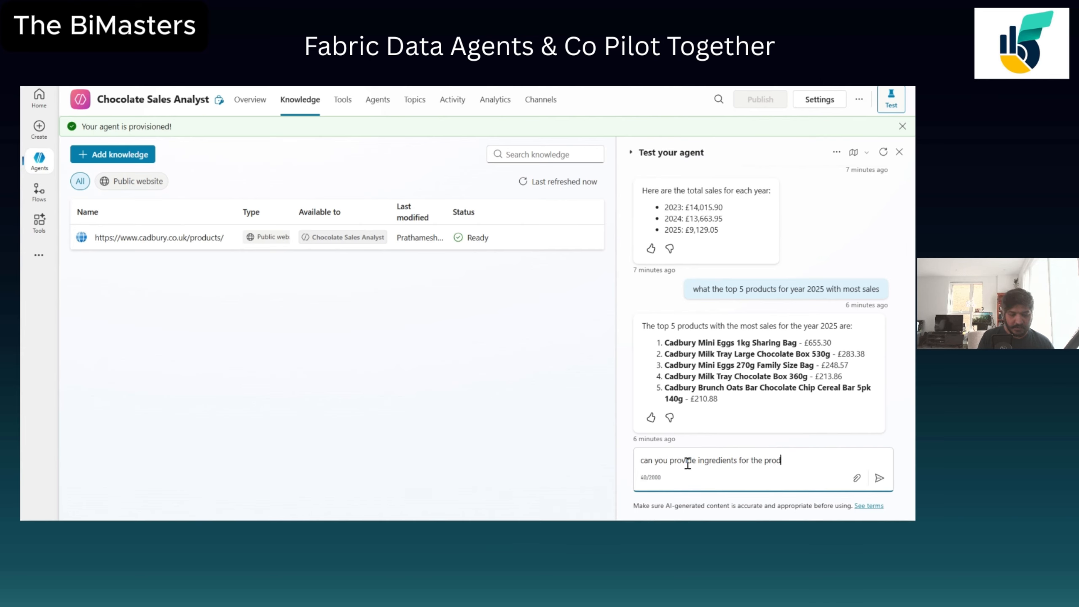
type("uct -")
type("https://www.cadbury.co.uk/products/")
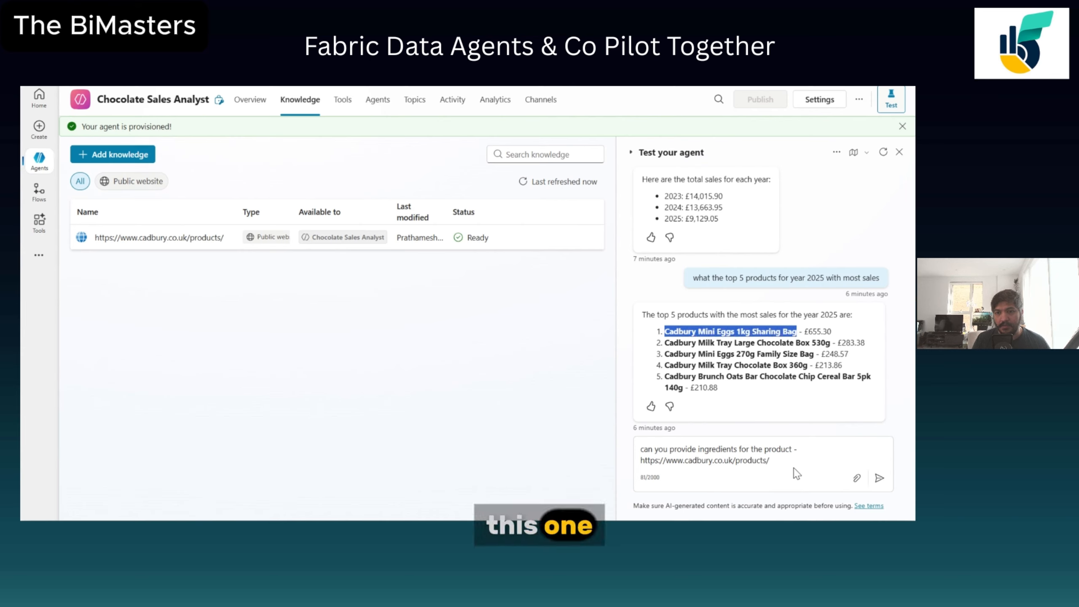
left_click_drag(787, 461, 644, 458)
type("Cadbury Mini Eggs 1kg Sharing Bag")
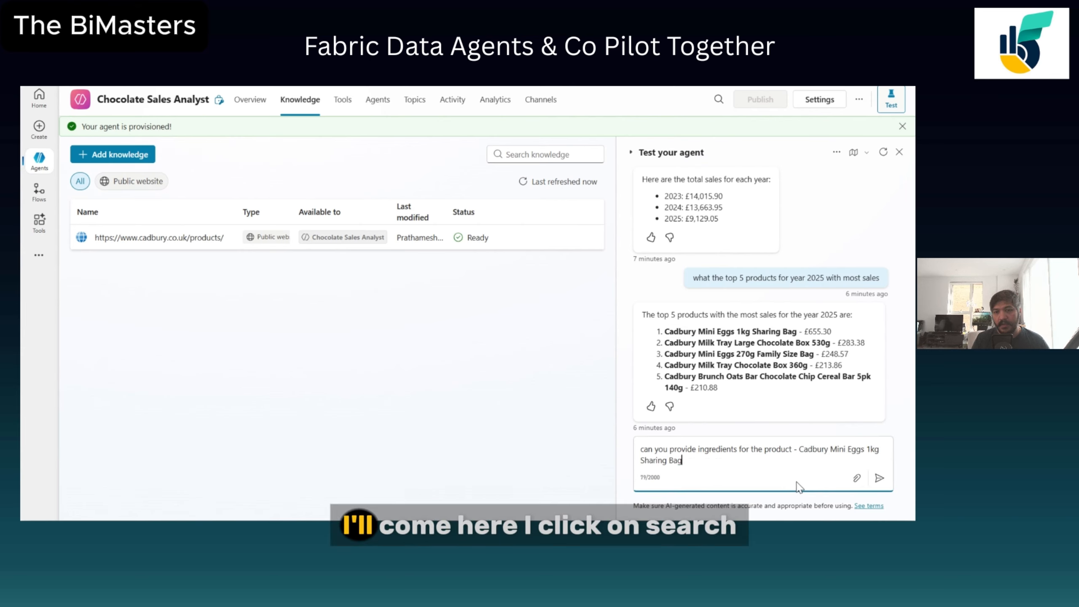
left_click(879, 478)
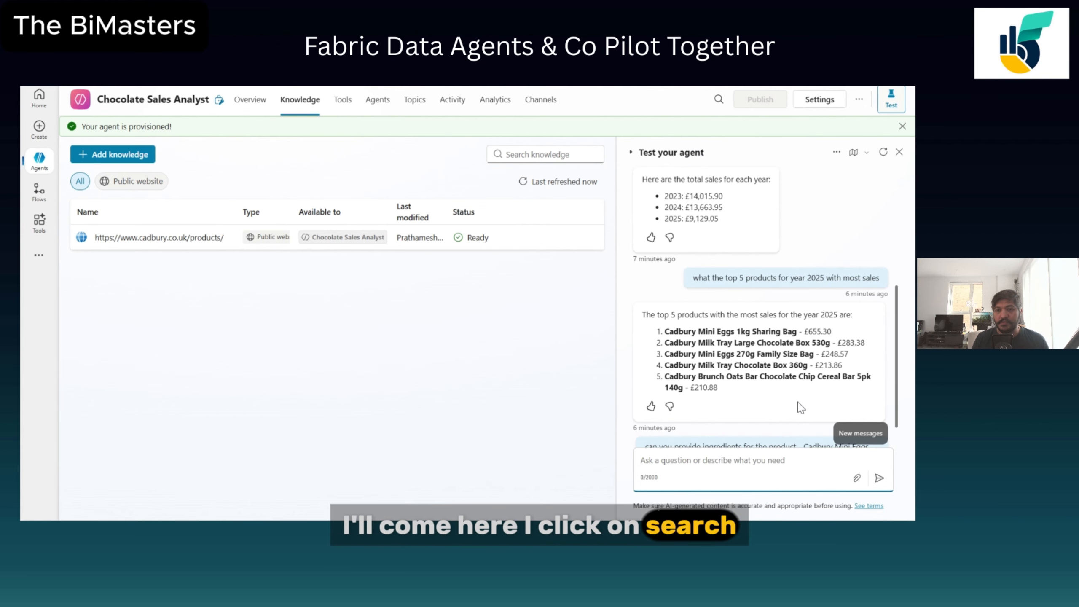
scroll(800, 392, "down", 1)
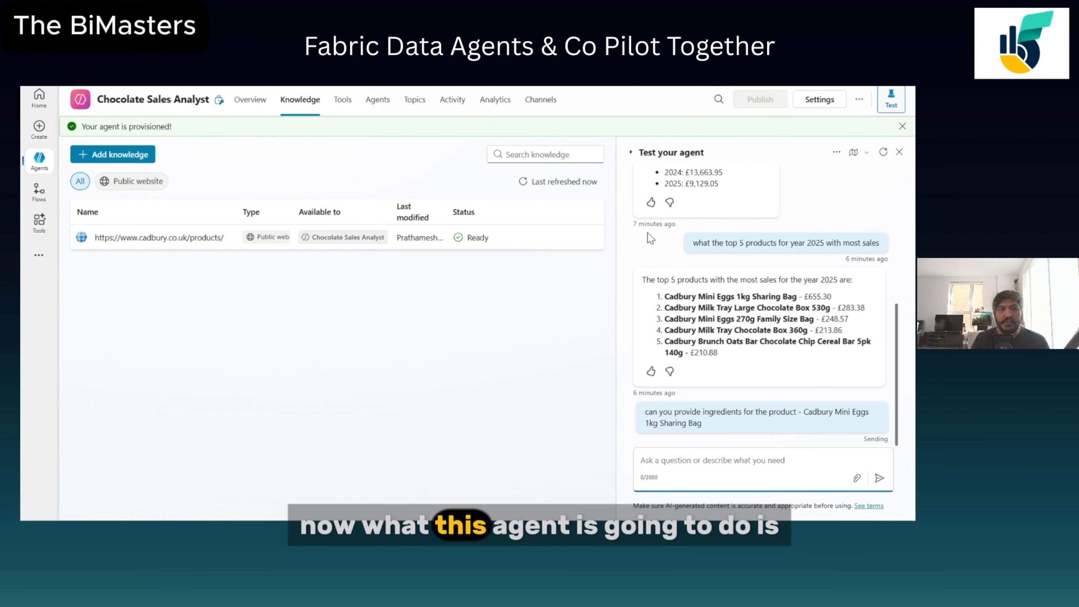
Open the agent's activity runs and follow the reply's reference link to check its source page.
left_click(453, 102)
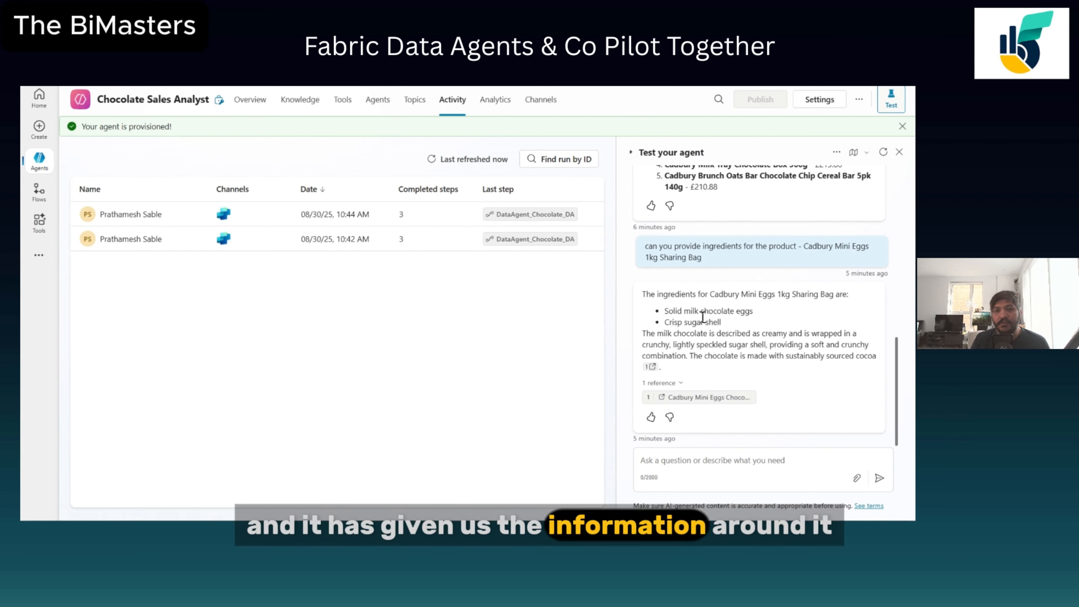
left_click(699, 399)
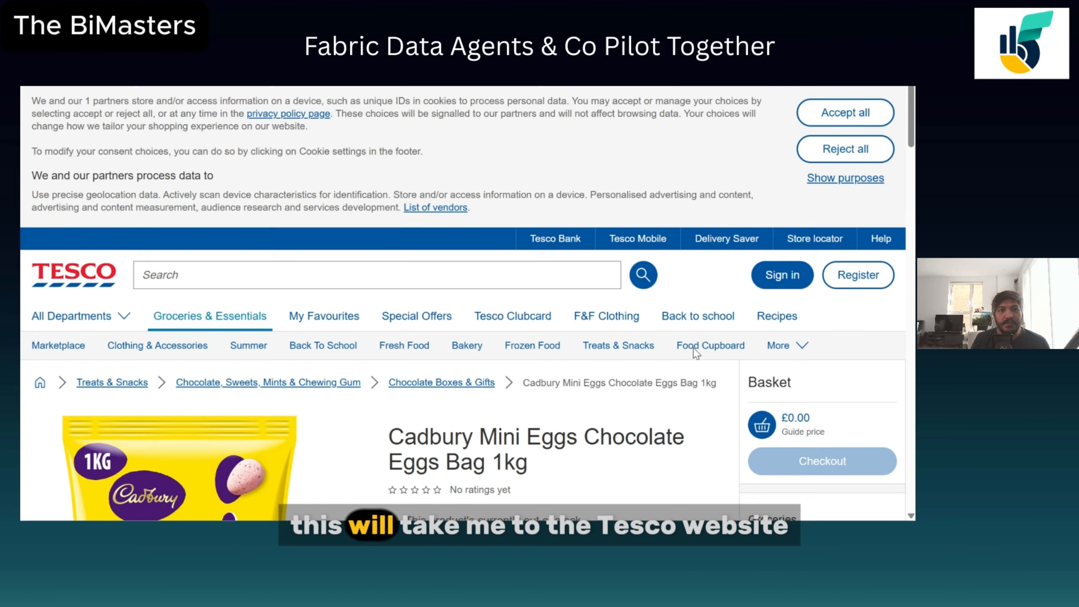
scroll(604, 390, "down", 10)
scroll(607, 395, "up", 10)
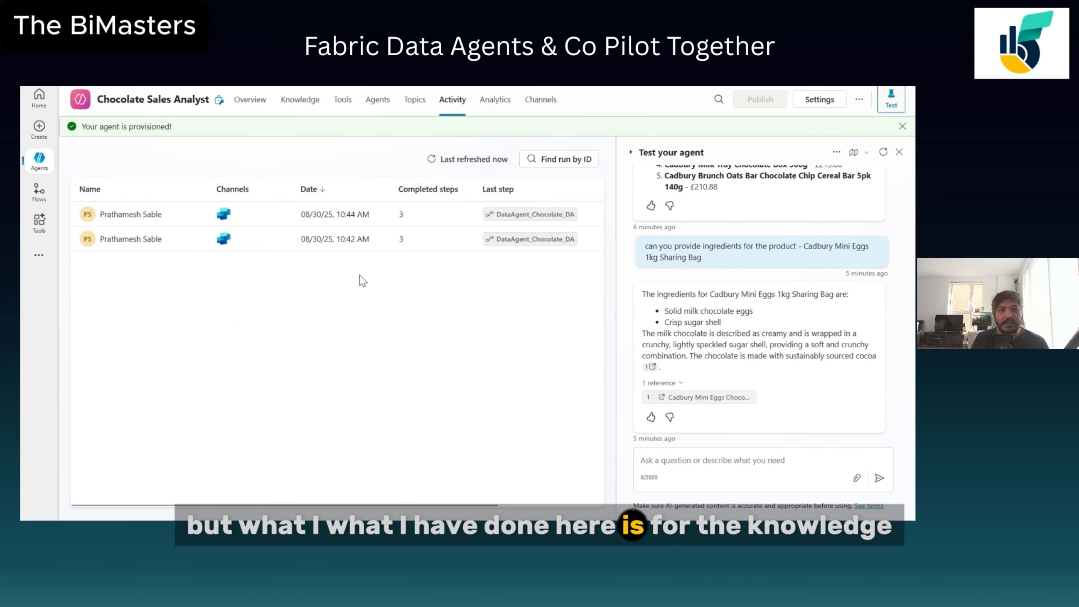
Add the agent instruction "When I ask questions on the data such as sales reveue product and others please refer to the data agent".
left_click(300, 99)
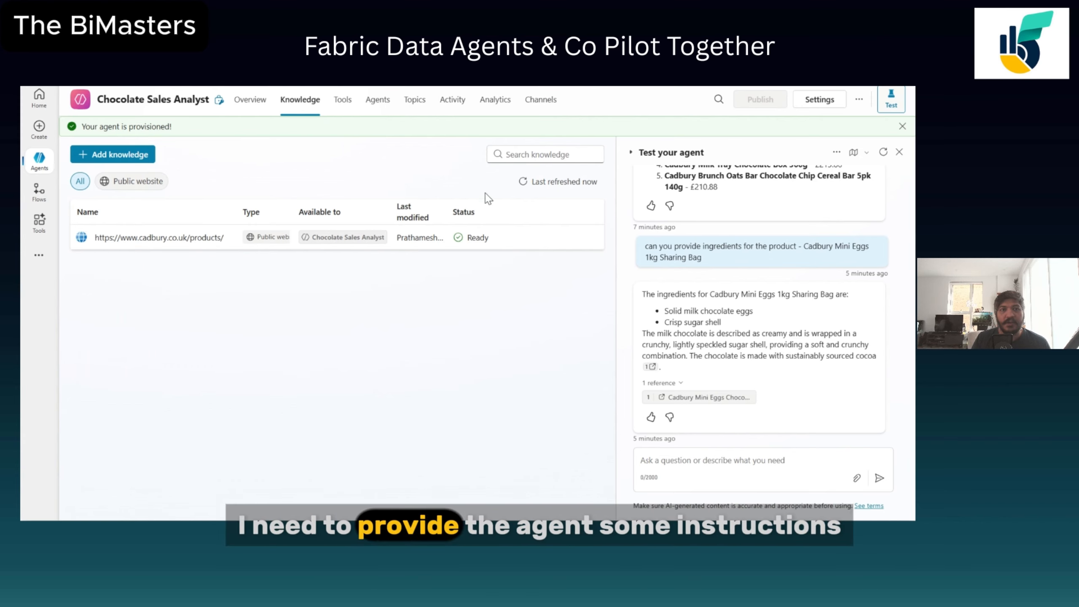
left_click(255, 102)
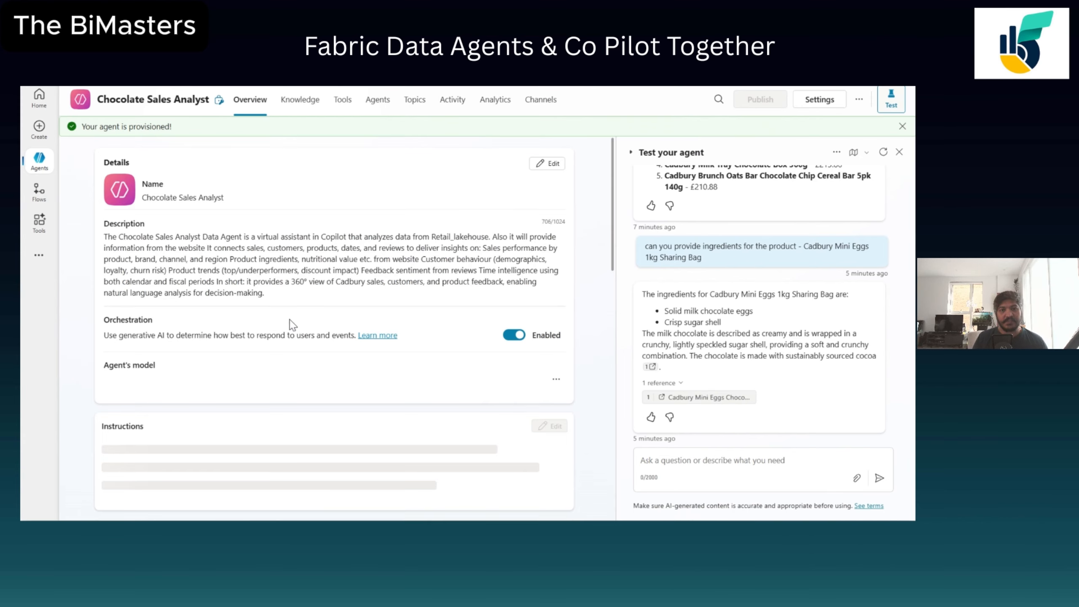
scroll(327, 310, "down", 5)
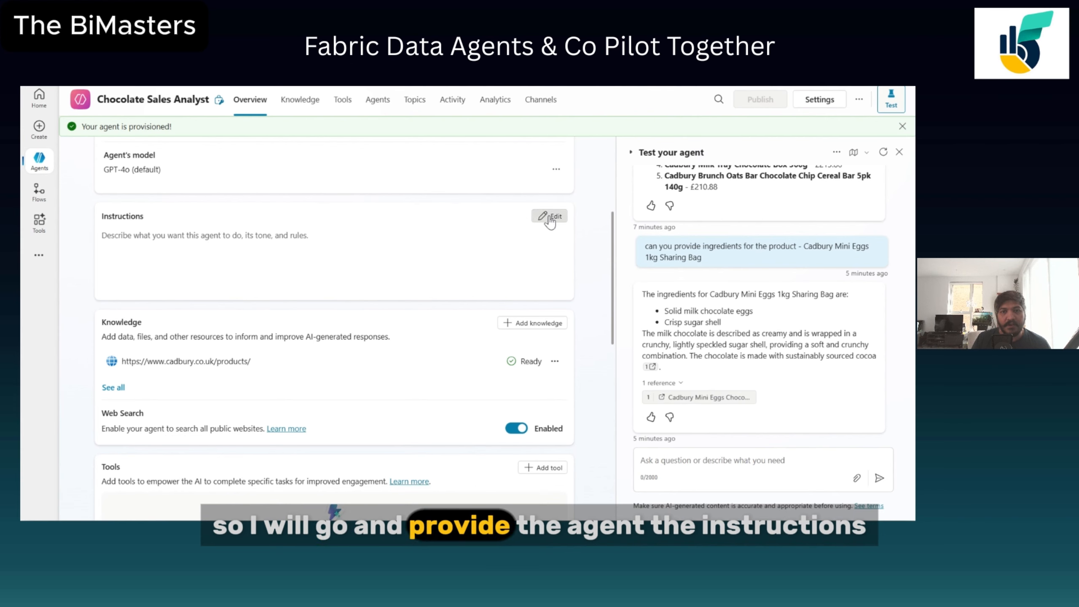
left_click(548, 215)
type("W")
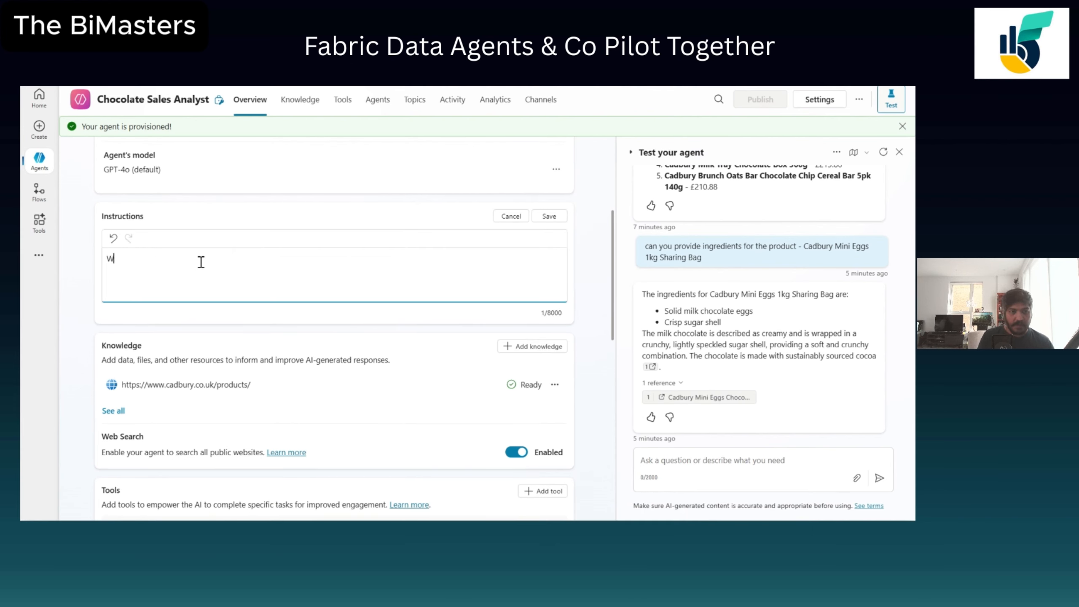
type("hen C")
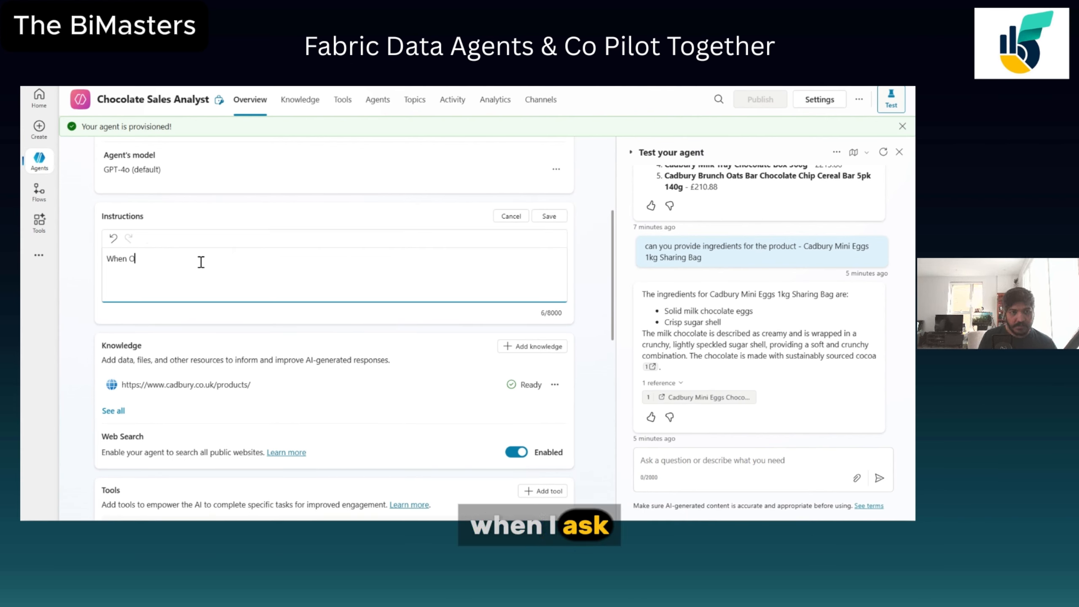
key("BackSpace")
type("I ask ")
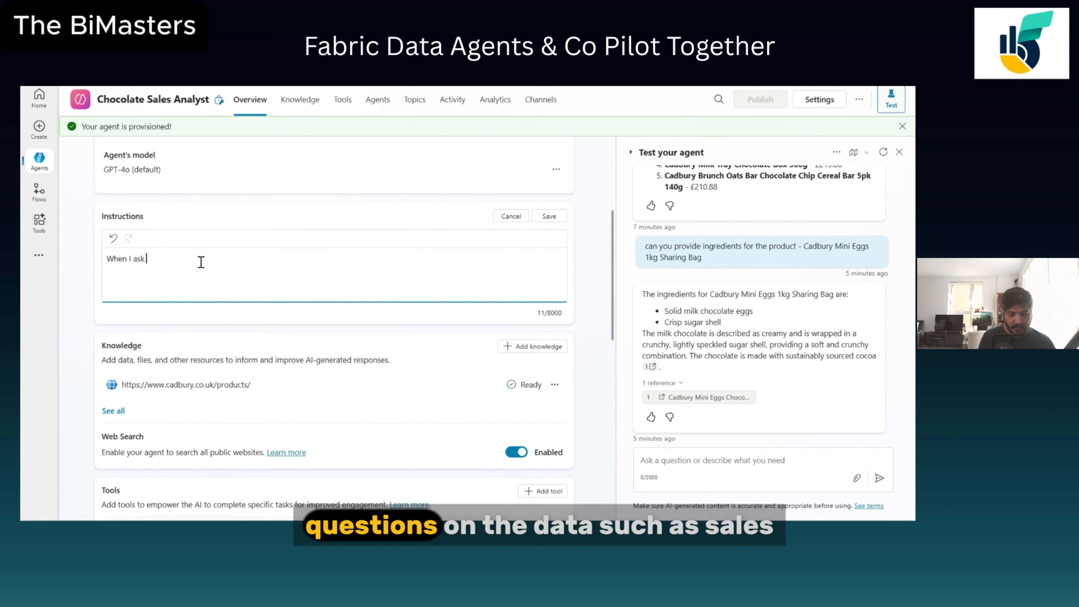
type("questions o")
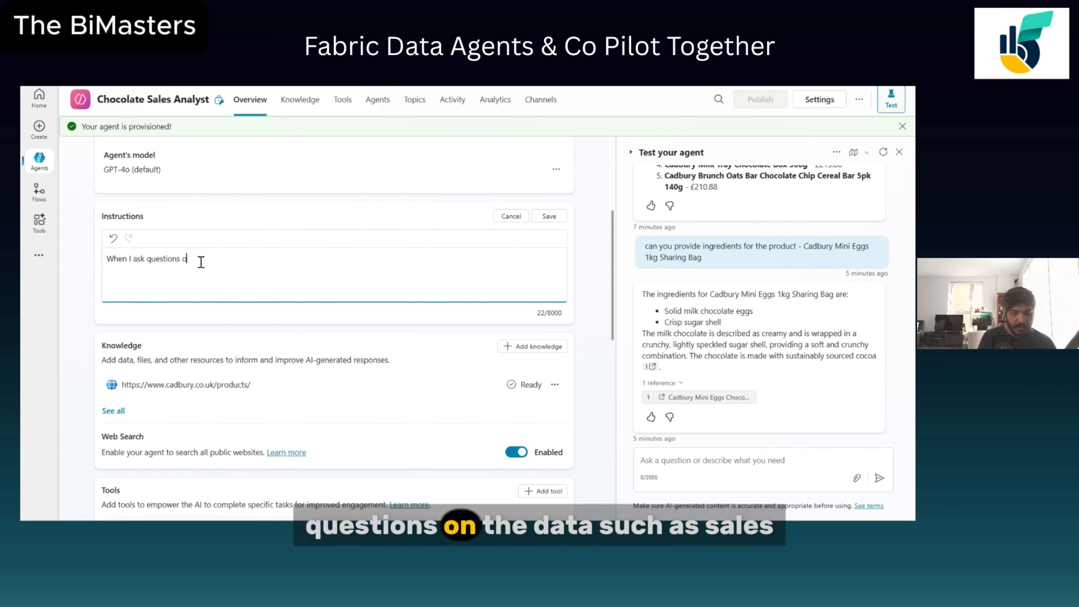
type("n the data such as sal")
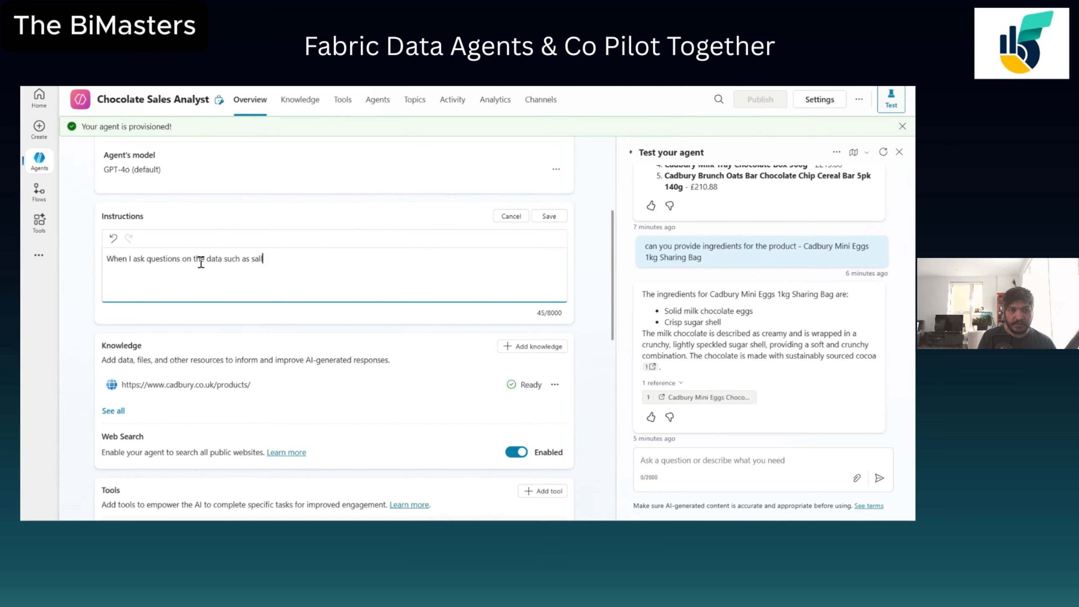
type("es reveue")
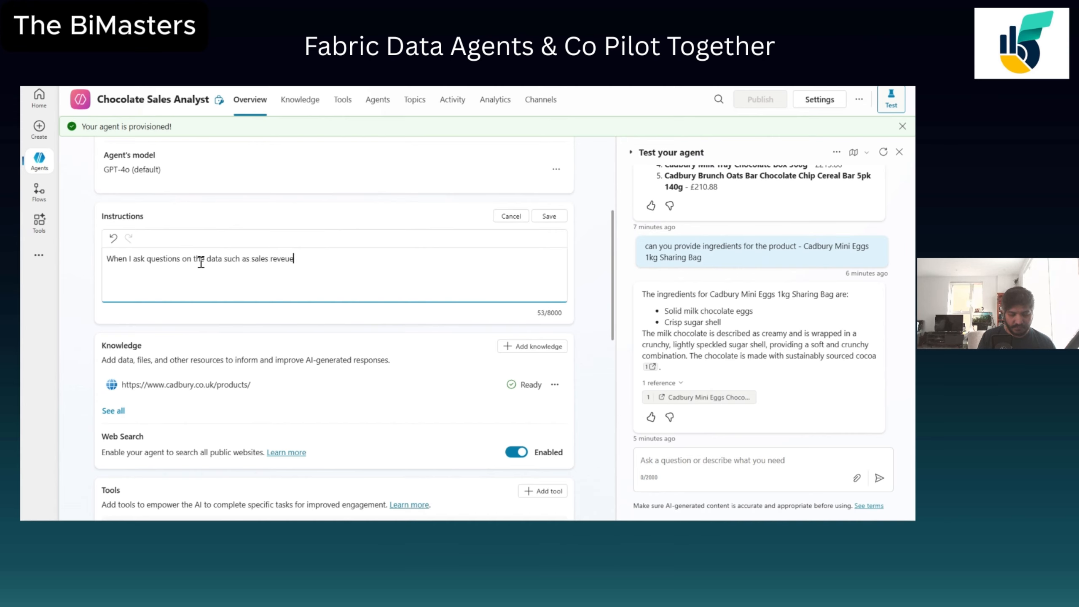
type(" produ")
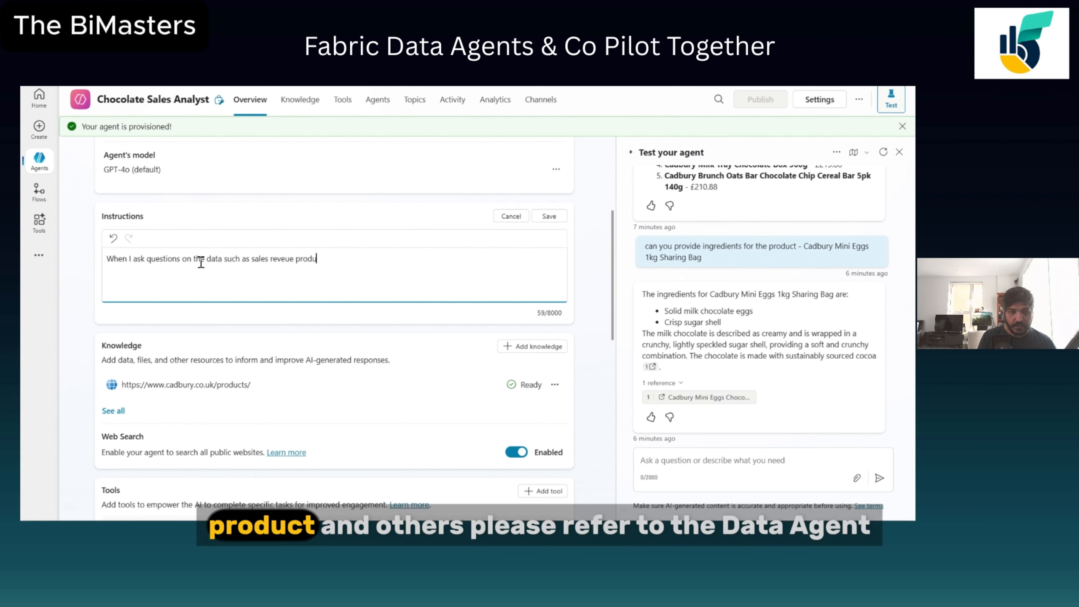
type("ct and")
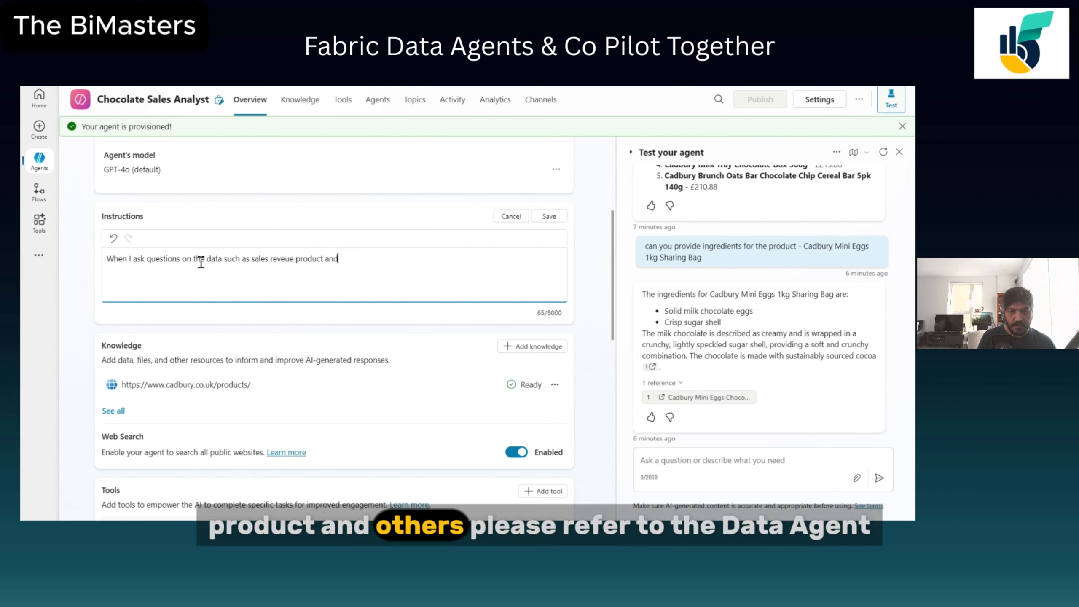
type(" others please ")
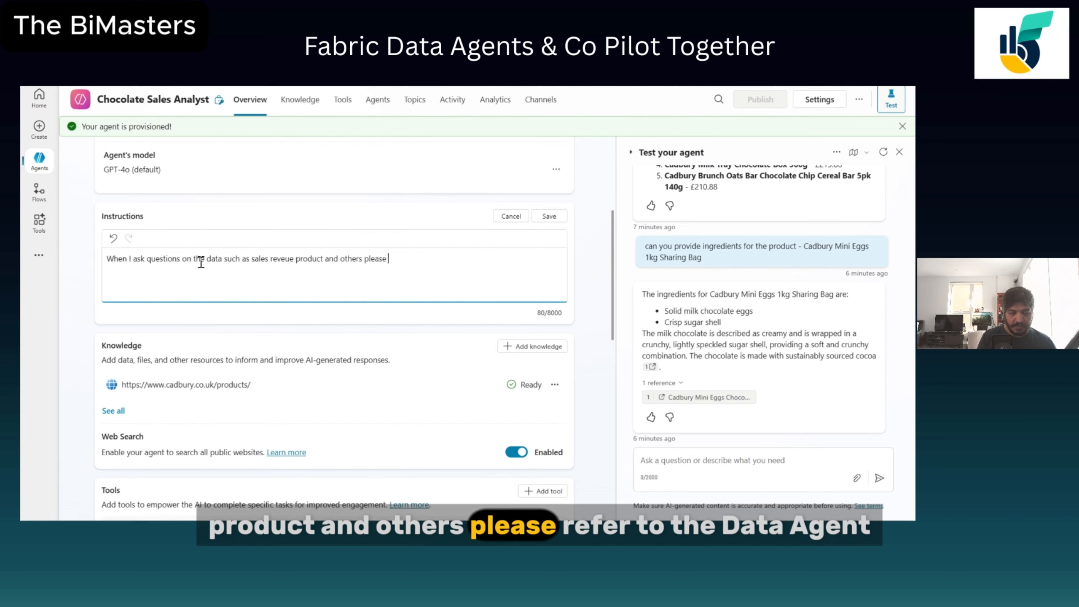
type("refer to")
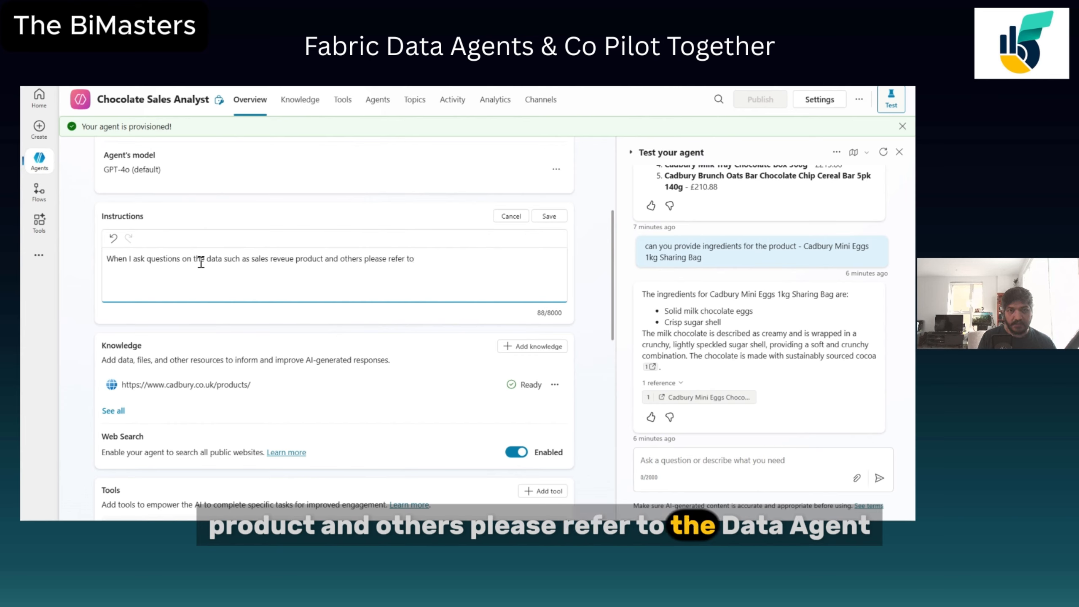
type(" the data aent")
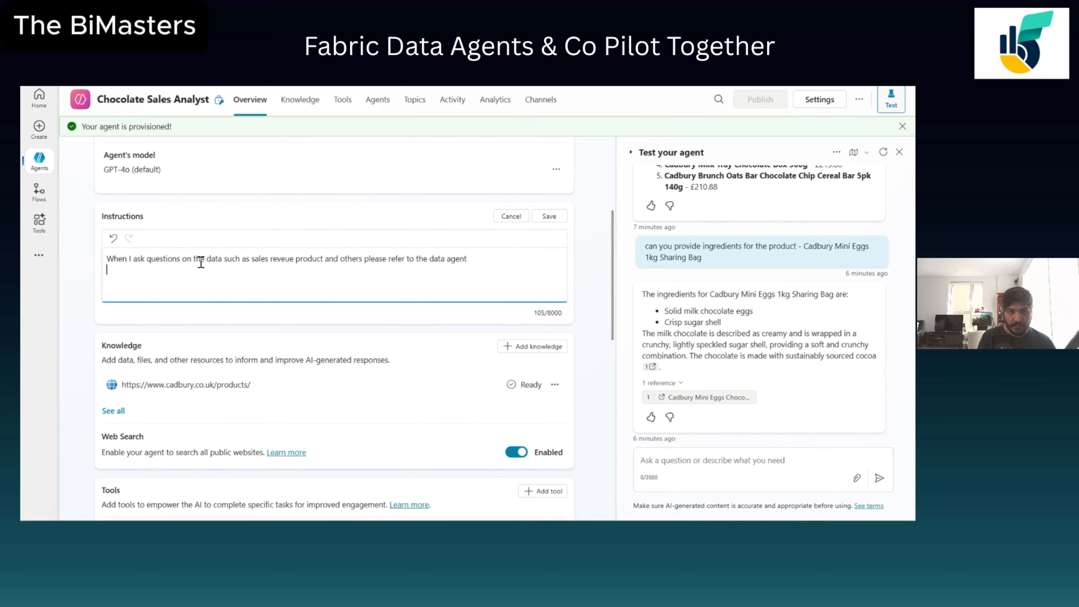
Add a second instruction line "When the question is about a product information such as ingredients or nutritional value, please refer to the website" and save.
key("Return")
type("When the")
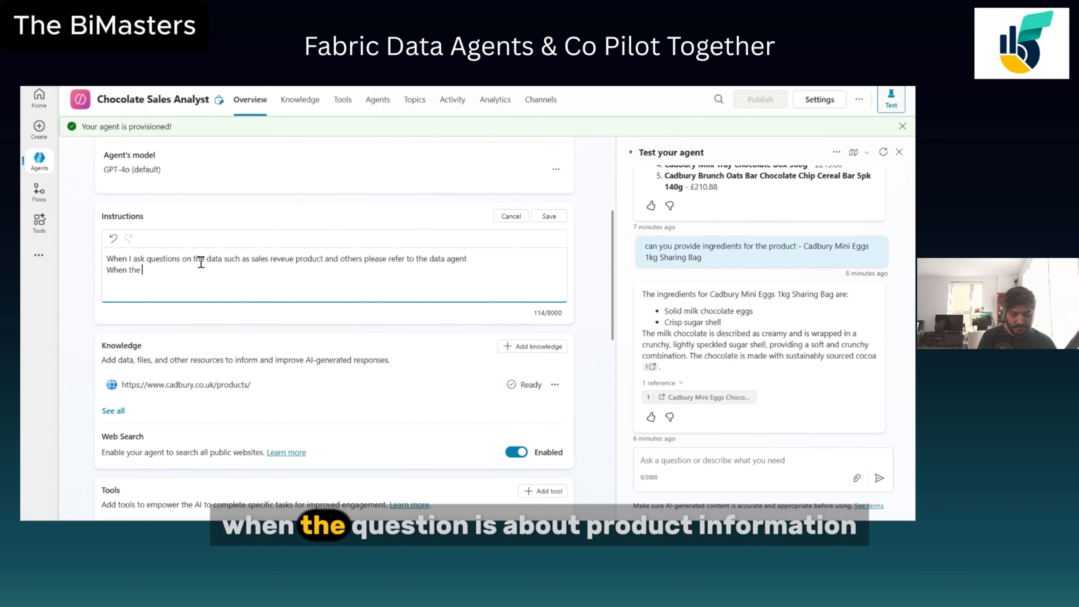
type(" question ")
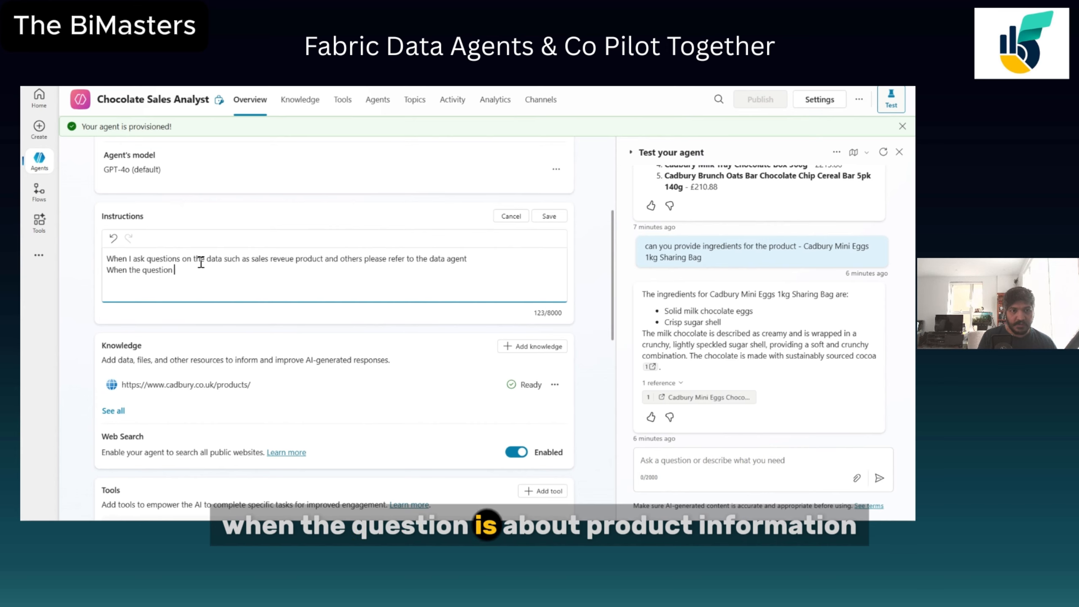
type("is about a")
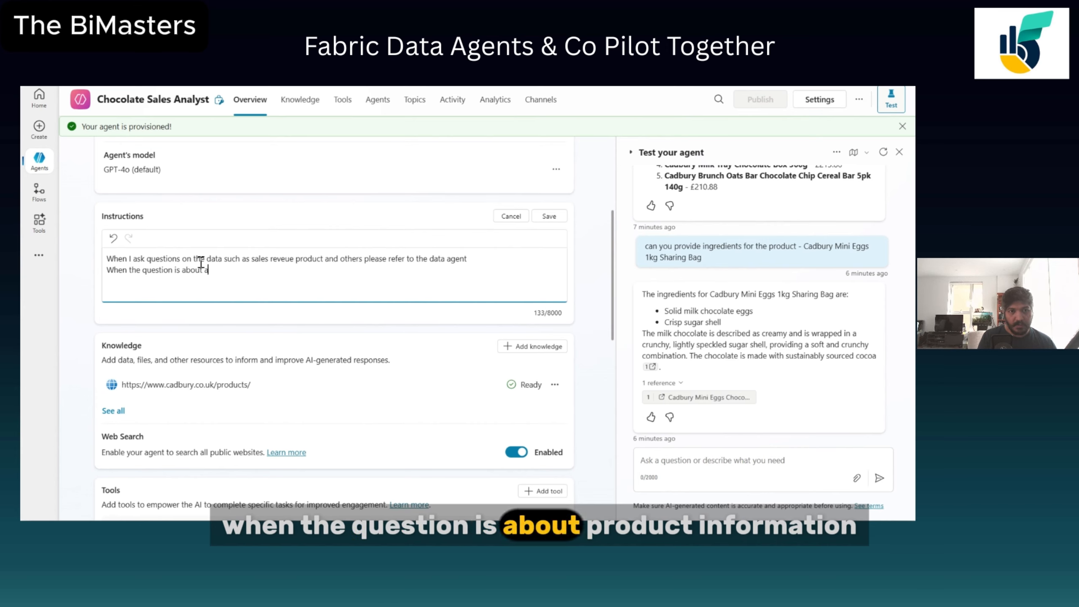
type(" product in")
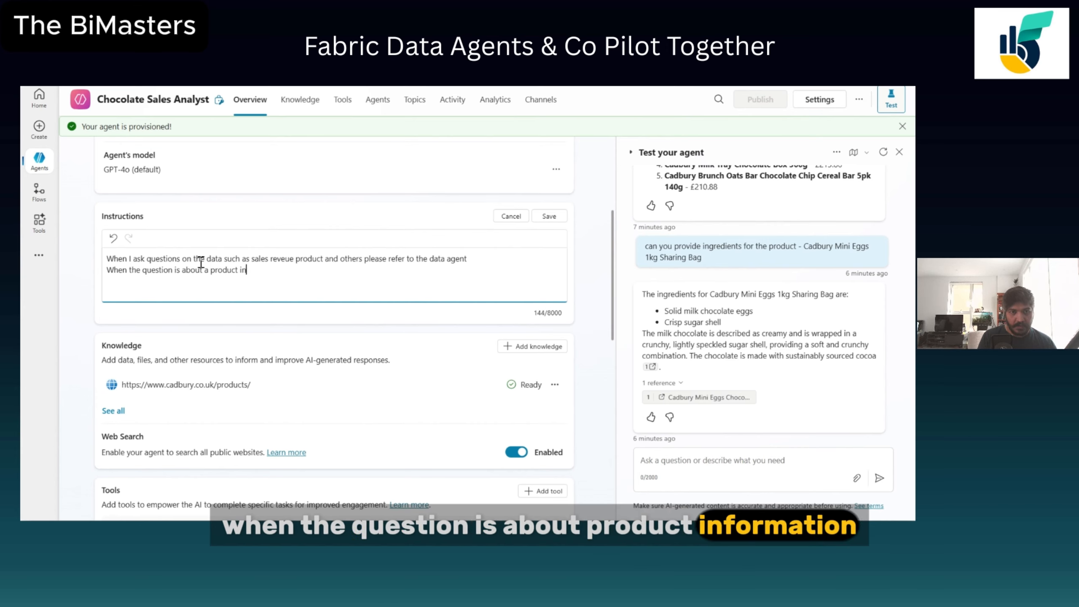
type("formation su")
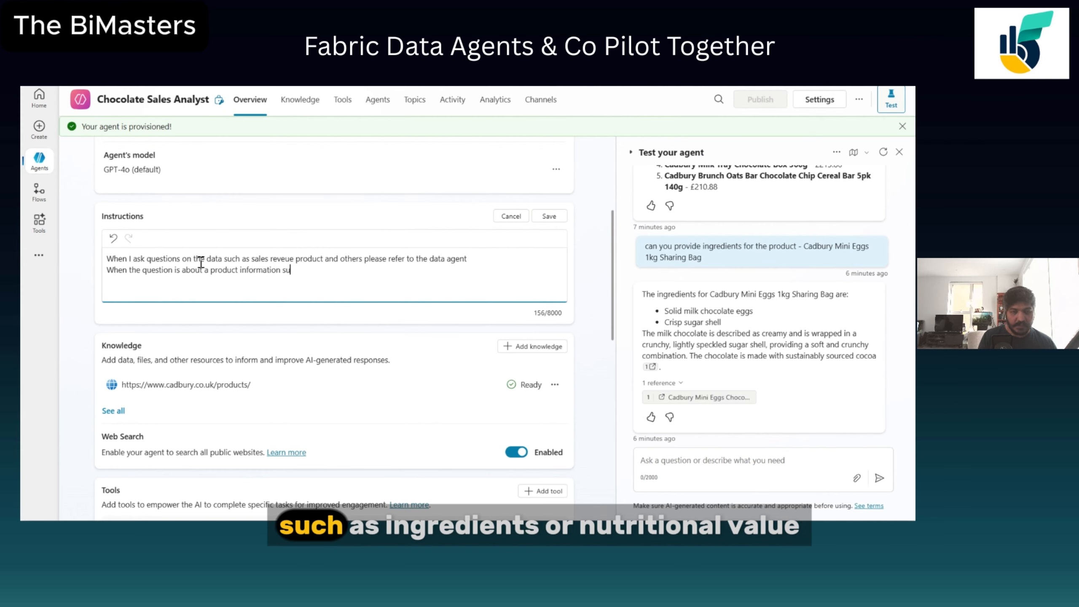
type("ch as in")
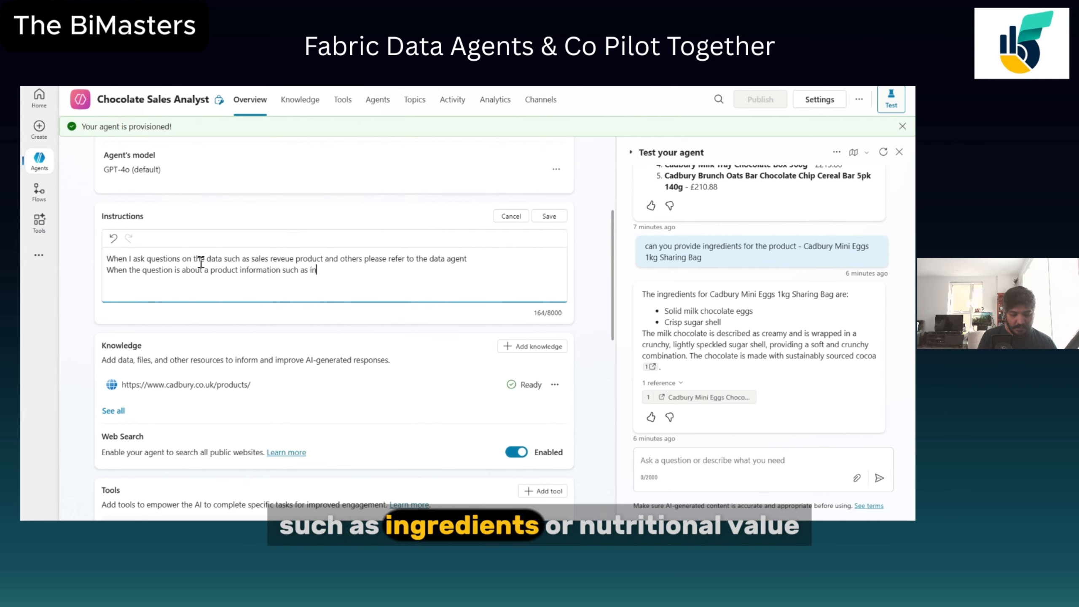
type("gredients or ")
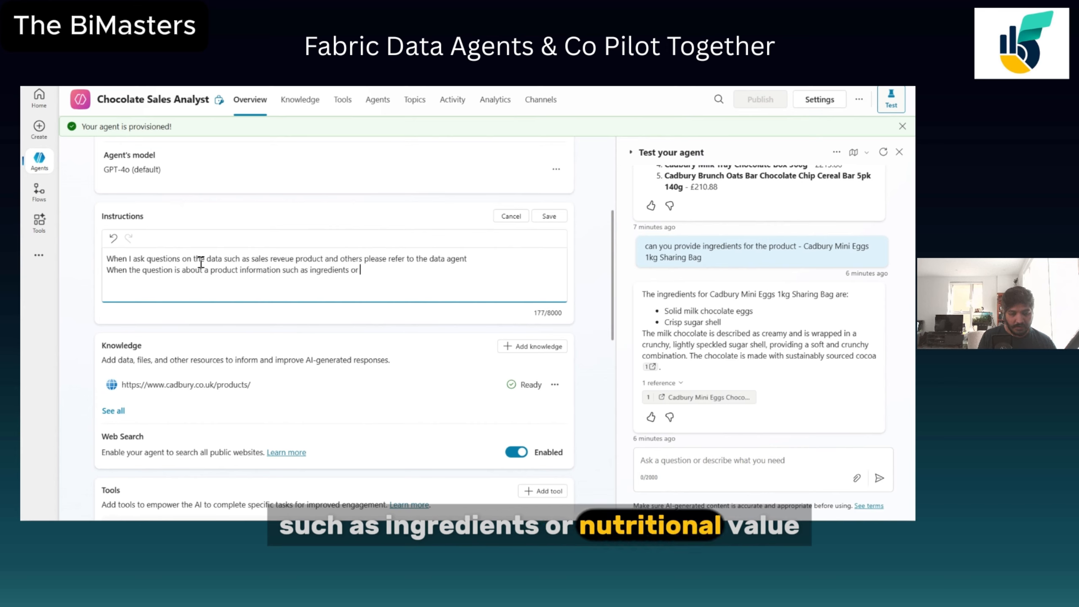
type("nutri")
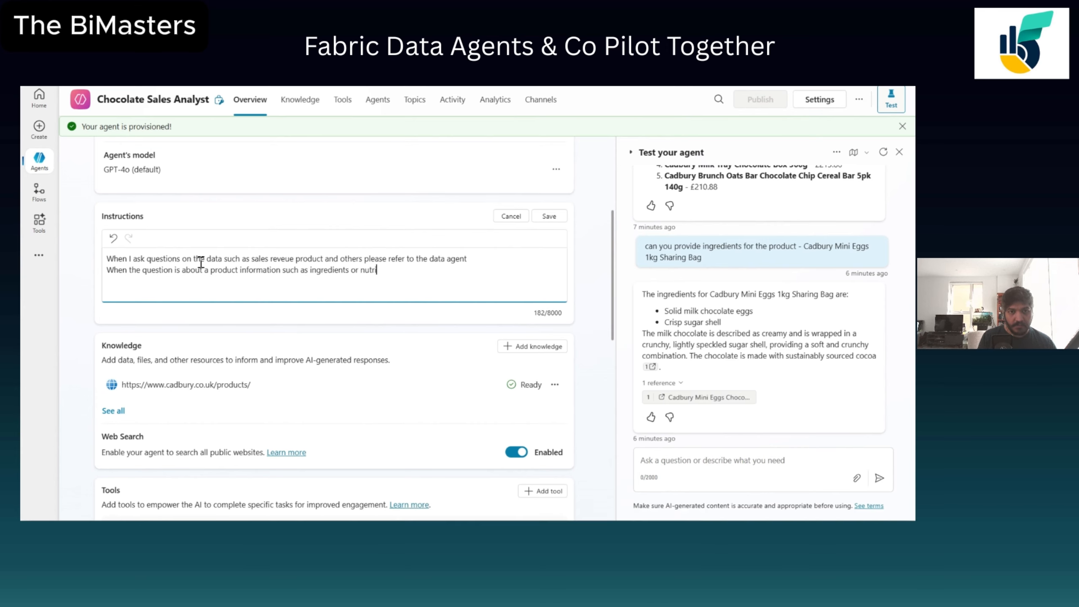
type("tional val")
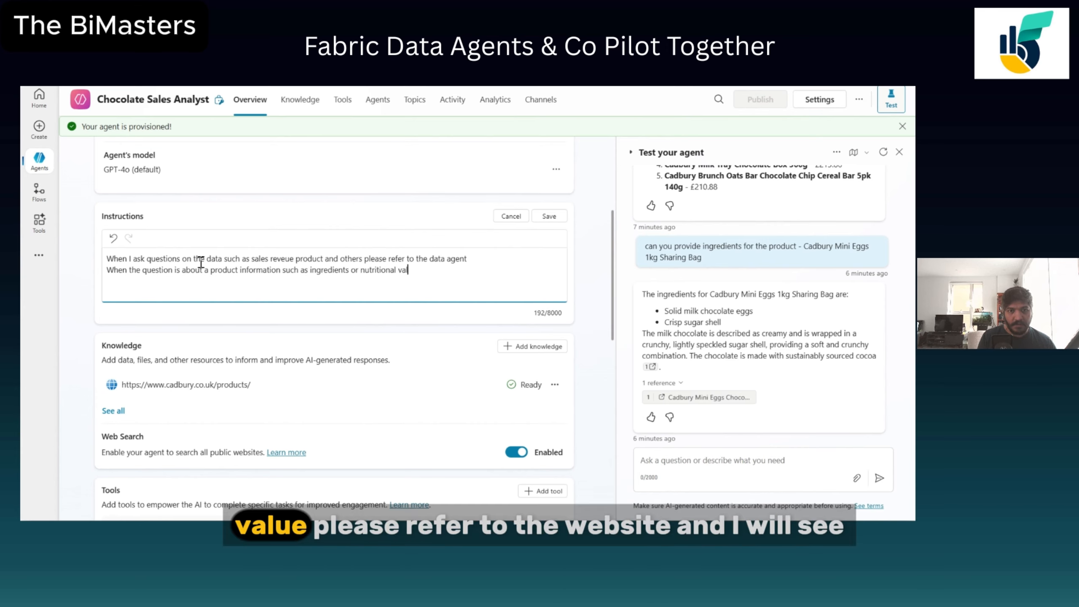
type("ue, please refer to the website")
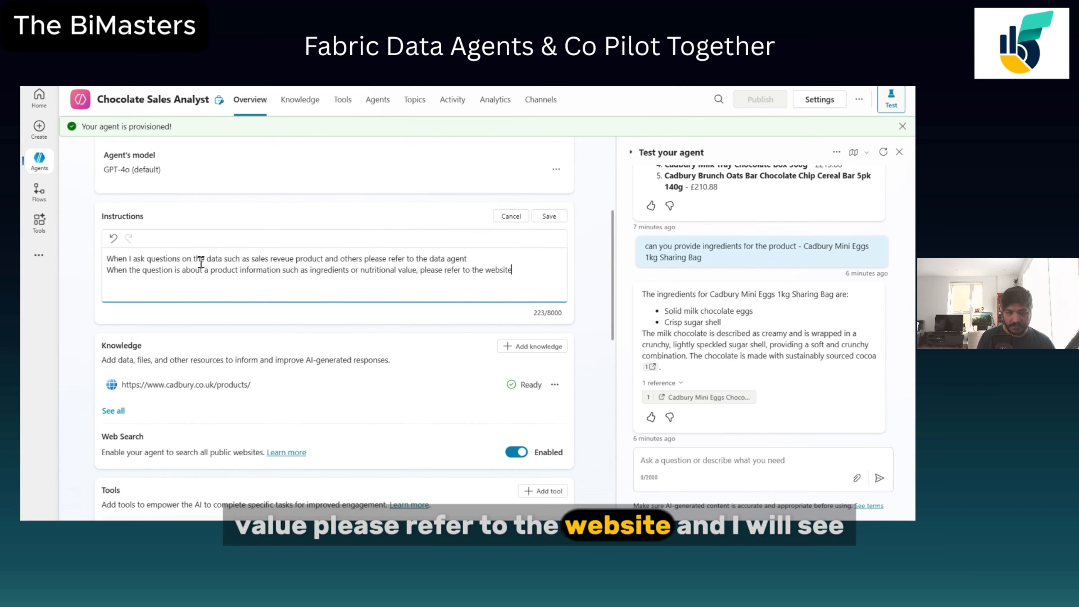
left_click(550, 218)
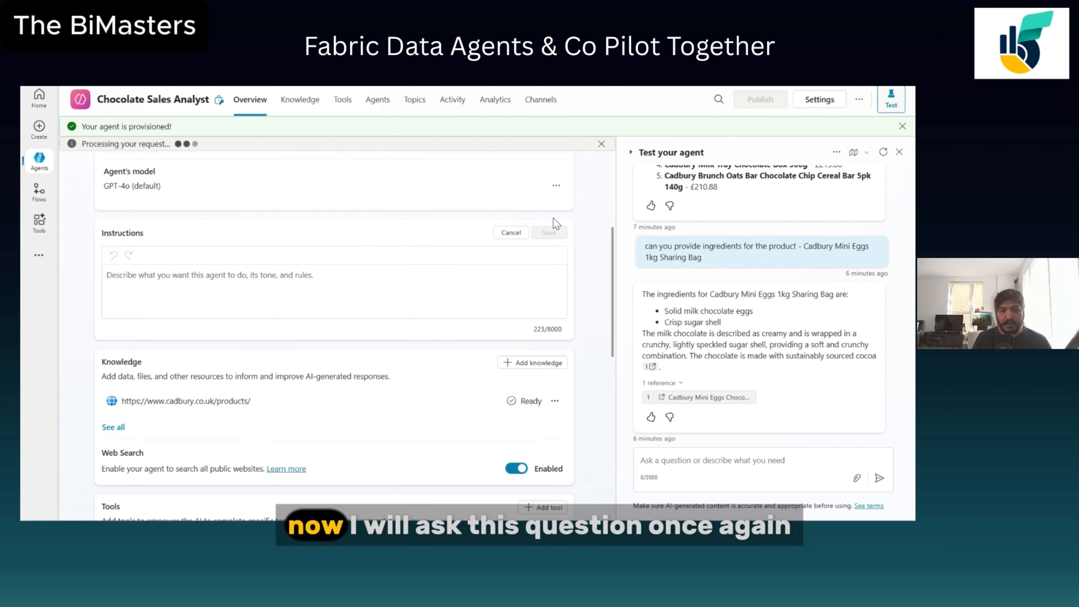
Copy the earlier Mini Eggs 1kg Sharing Bag ingredients question into the test chat box.
left_click(718, 471)
left_click_drag(645, 246, 705, 254)
key("ctrl+c")
left_click(707, 460)
key("ctrl+v")
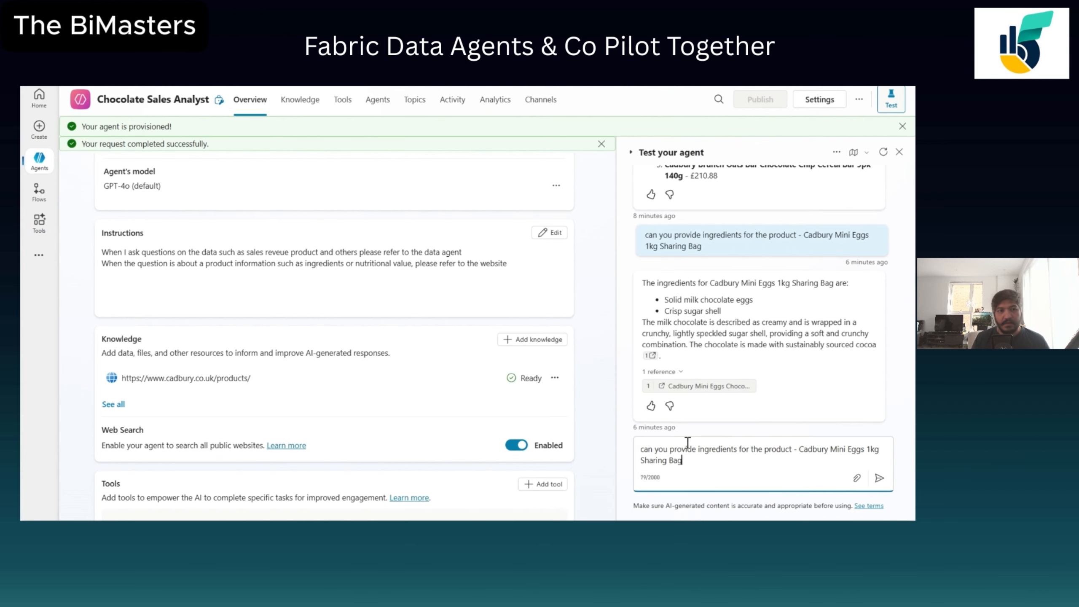
Disable Web Search for the agent and send the ingredients question again.
scroll(544, 397, "down", 3)
left_click(516, 305)
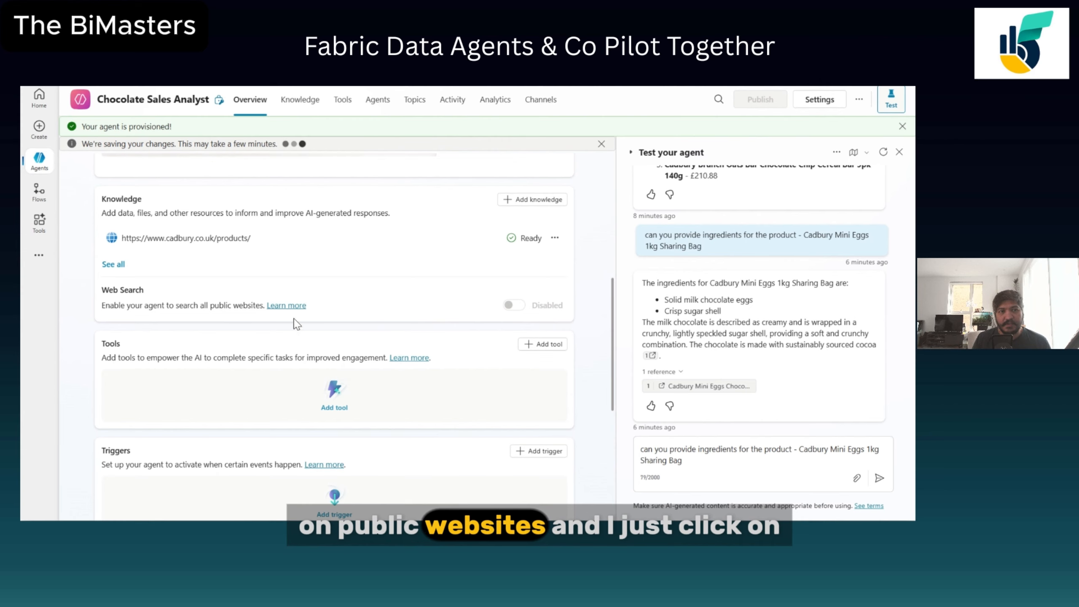
left_click(879, 478)
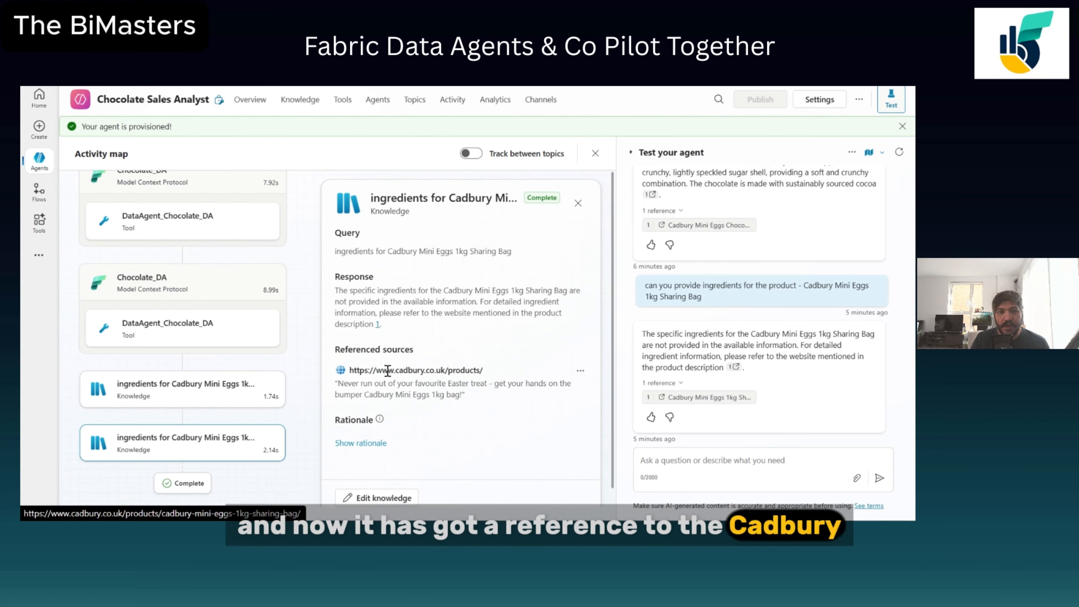
Follow the new reply's reference link to examine the Mini Eggs product page, then return to the agent overview.
scroll(473, 375, "down", 1)
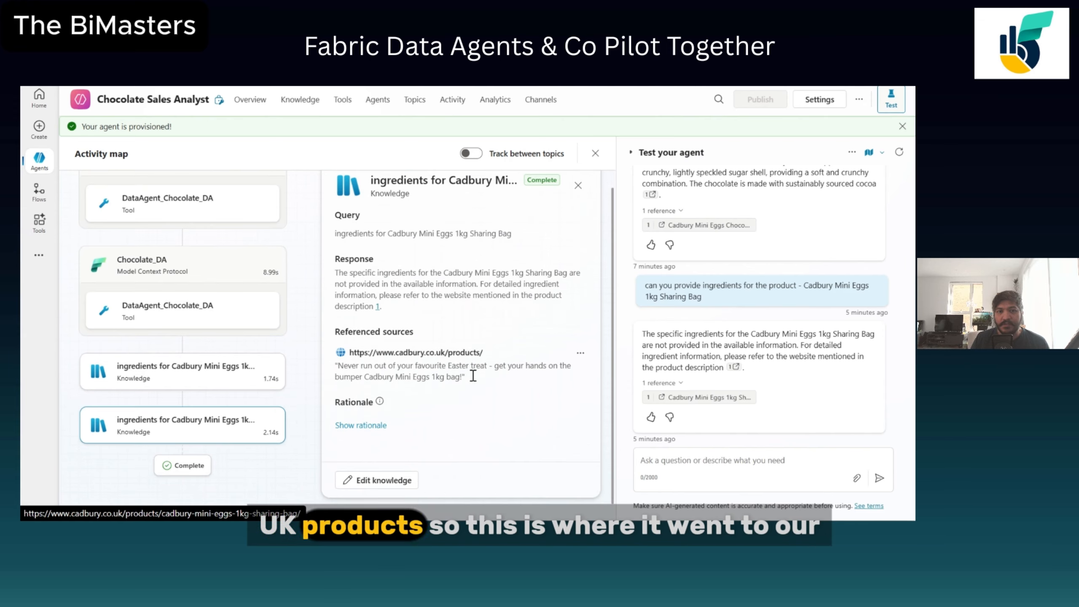
left_click(713, 400)
scroll(552, 332, "down", 4)
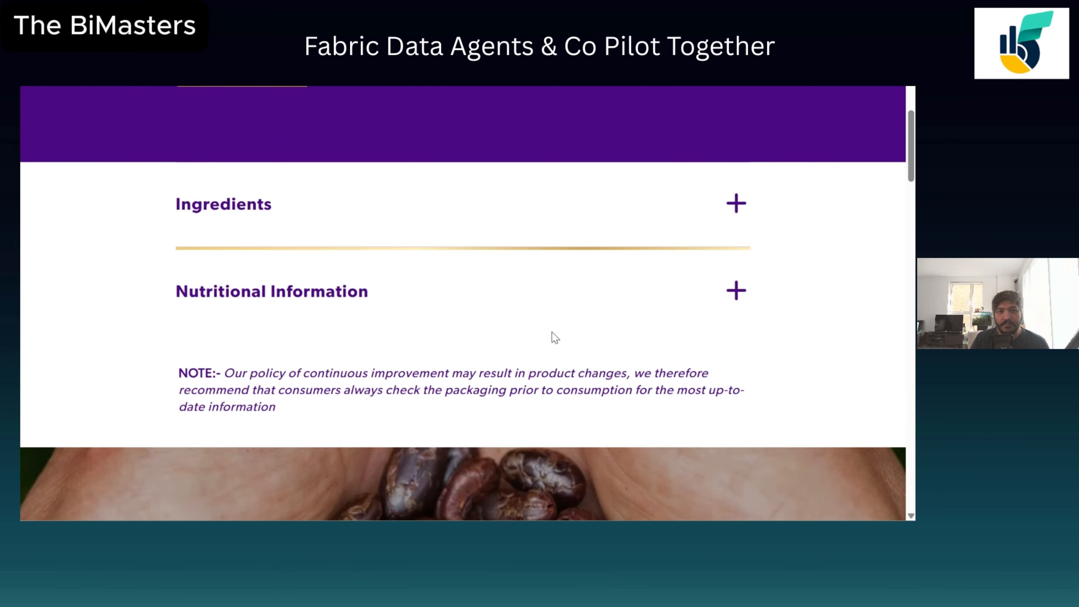
scroll(551, 332, "up", 4)
scroll(552, 333, "down", 5)
scroll(551, 353, "down", 10)
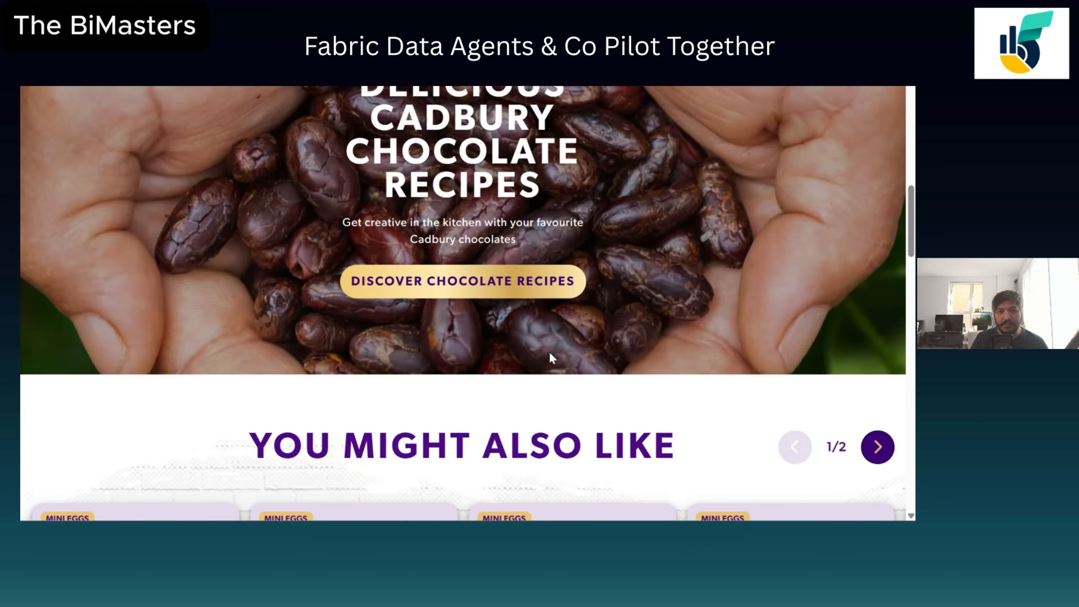
scroll(550, 362, "up", 8)
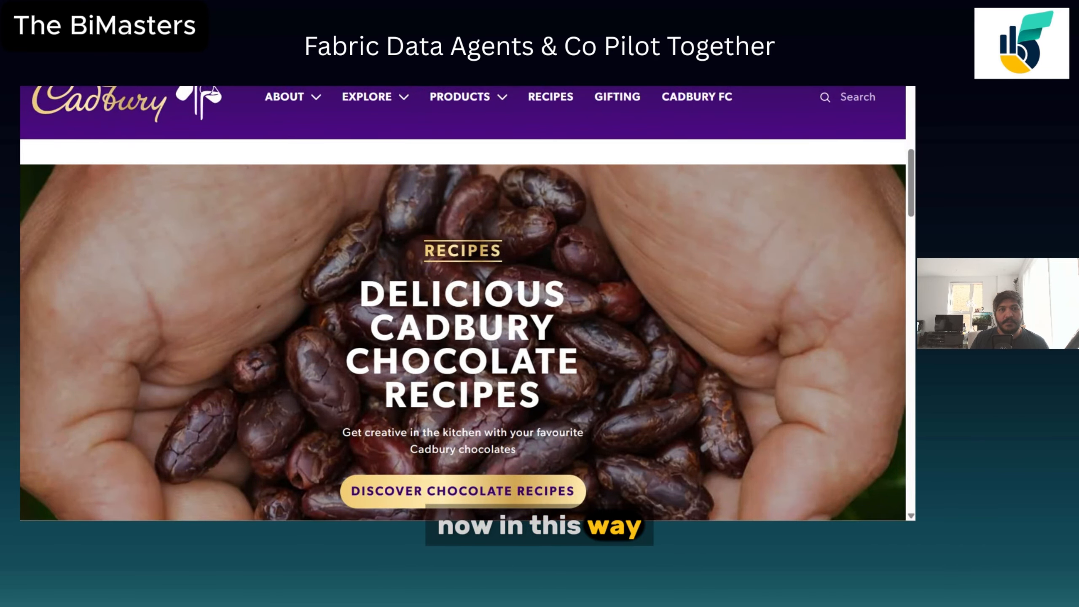
left_click(506, 87)
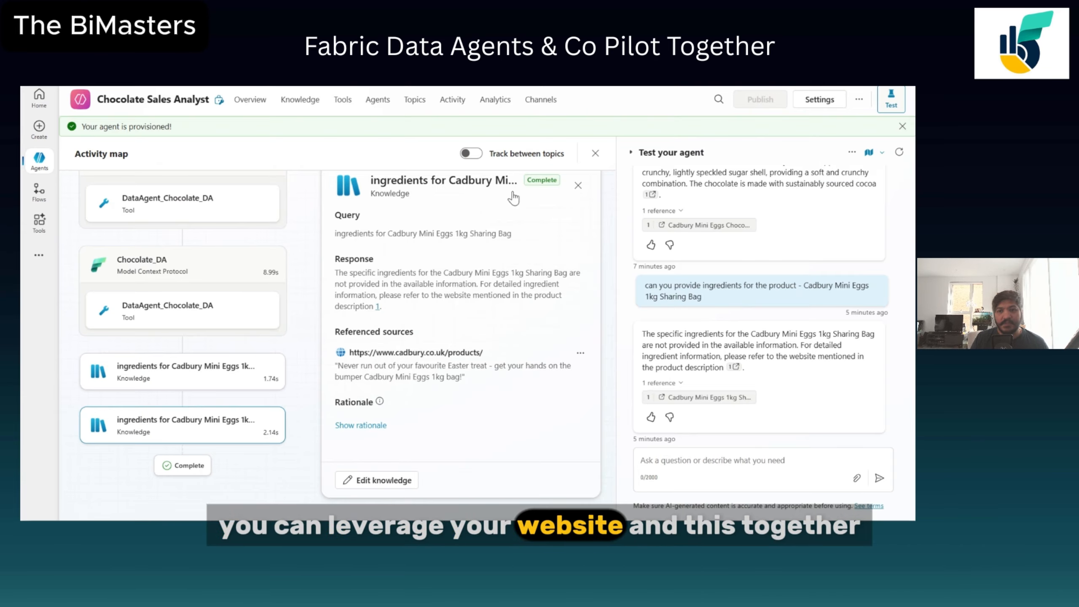
scroll(734, 353, "up", 4)
scroll(734, 355, "down", 4)
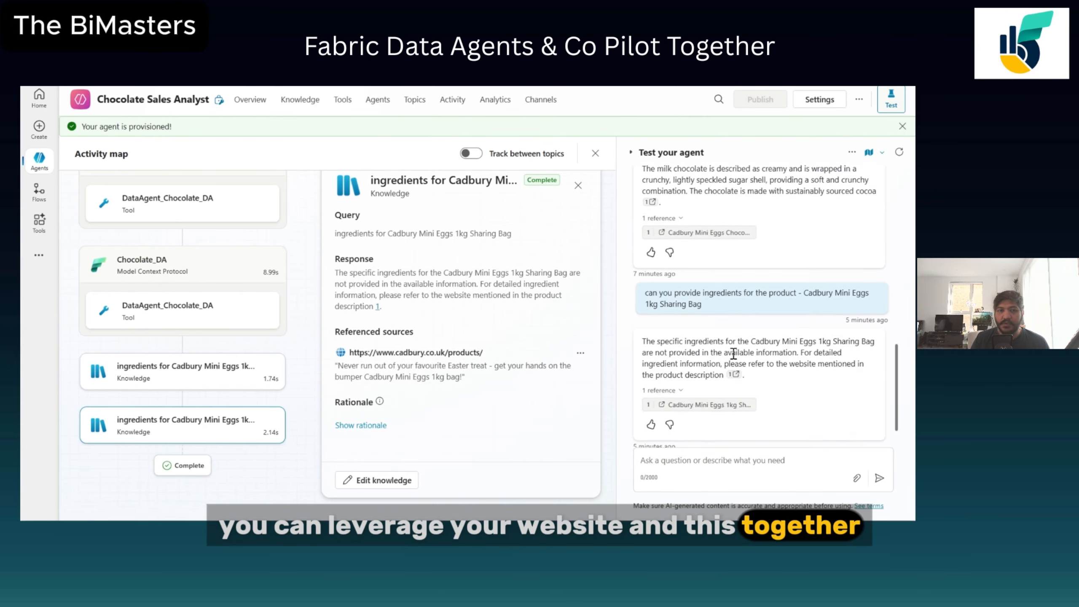
scroll(380, 294, "up", 1)
left_click(262, 106)
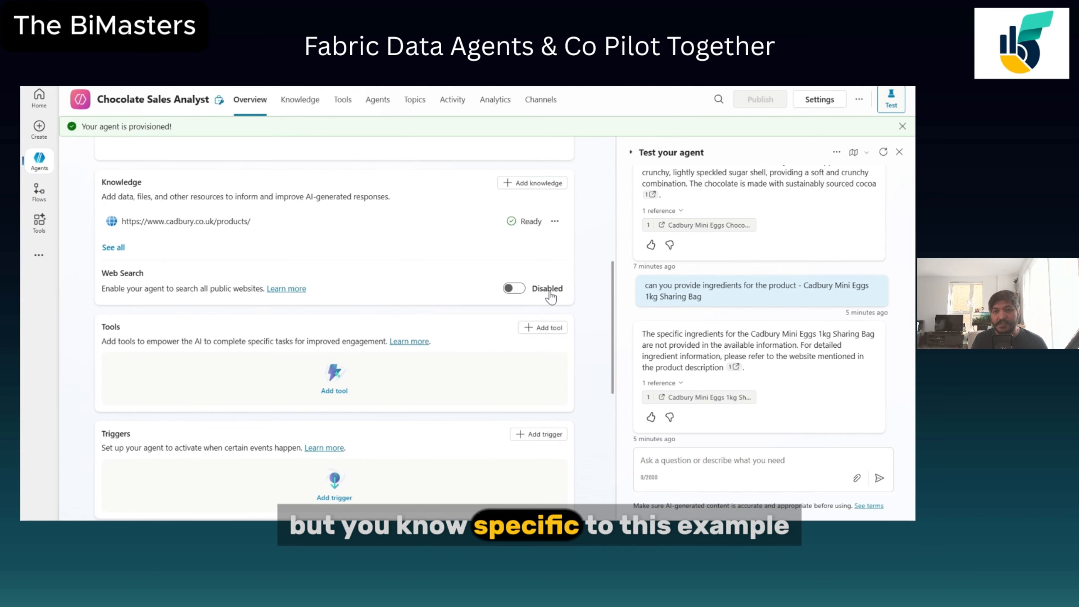
Add the Teams and Microsoft 365 Copilot channel to the agent and publish it.
scroll(744, 323, "up", 3)
scroll(741, 327, "up", 3)
scroll(748, 340, "down", 10)
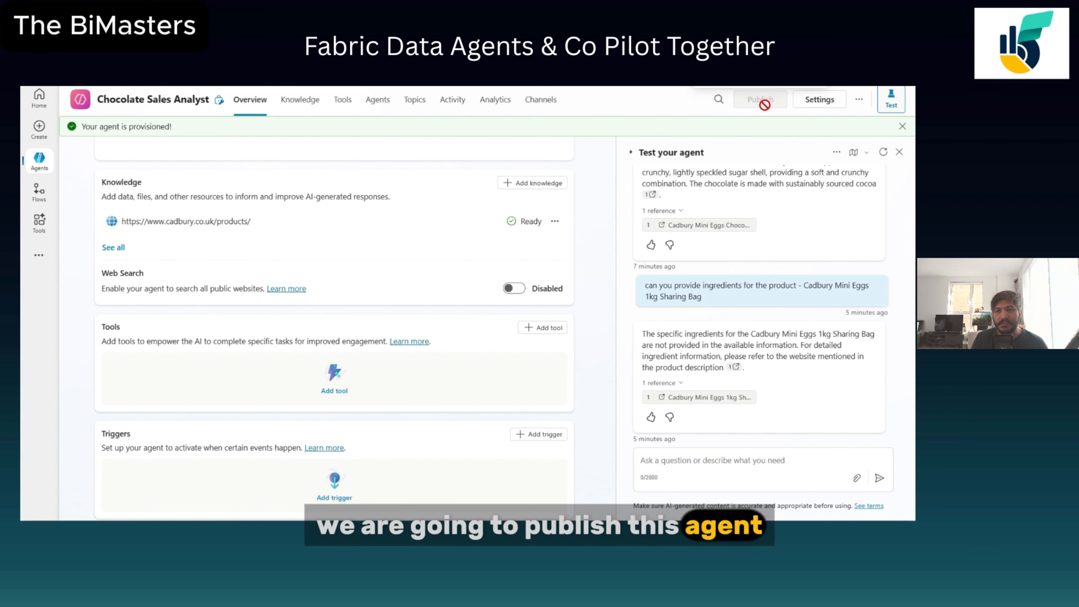
key("ctrl+minus")
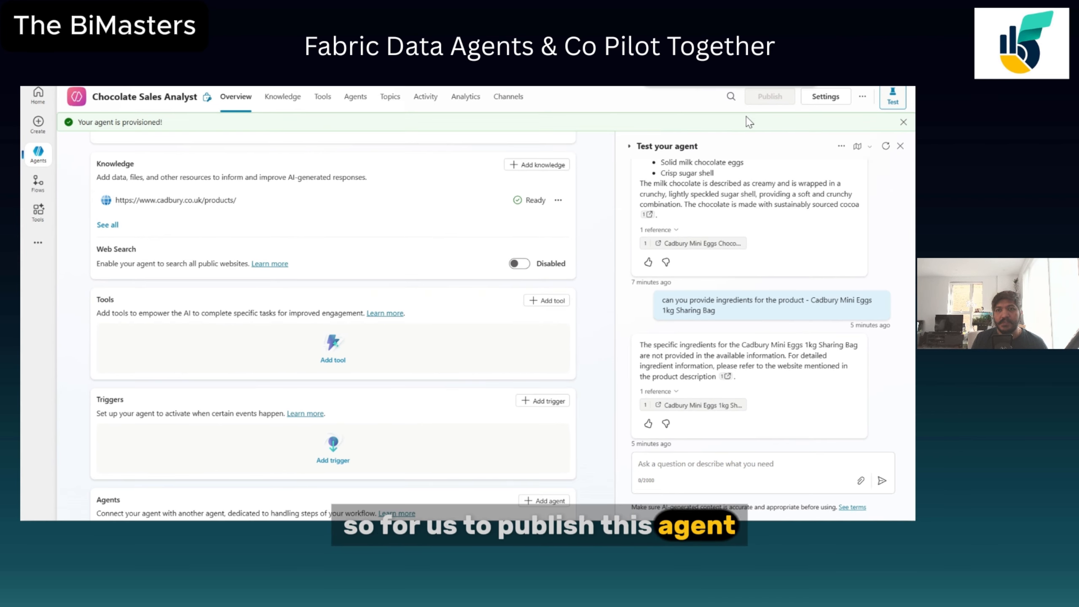
left_click(516, 104)
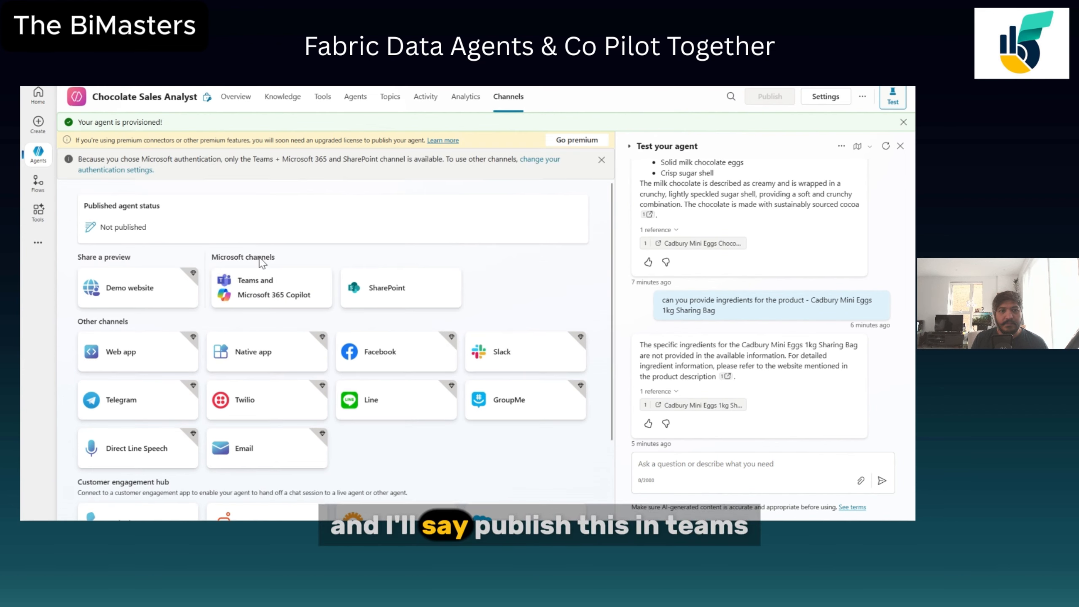
left_click(256, 293)
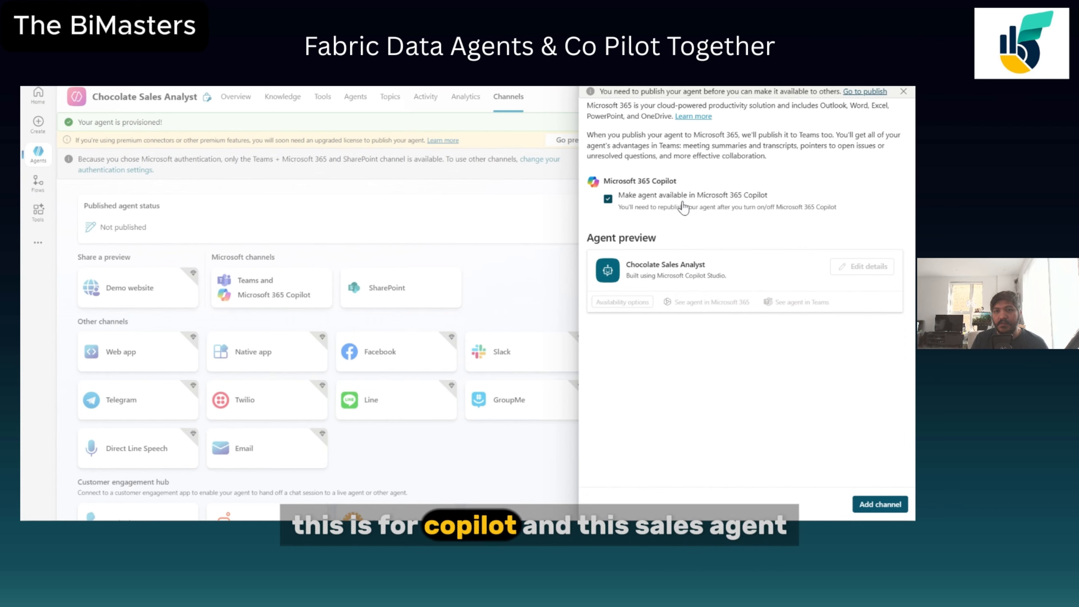
left_click(866, 504)
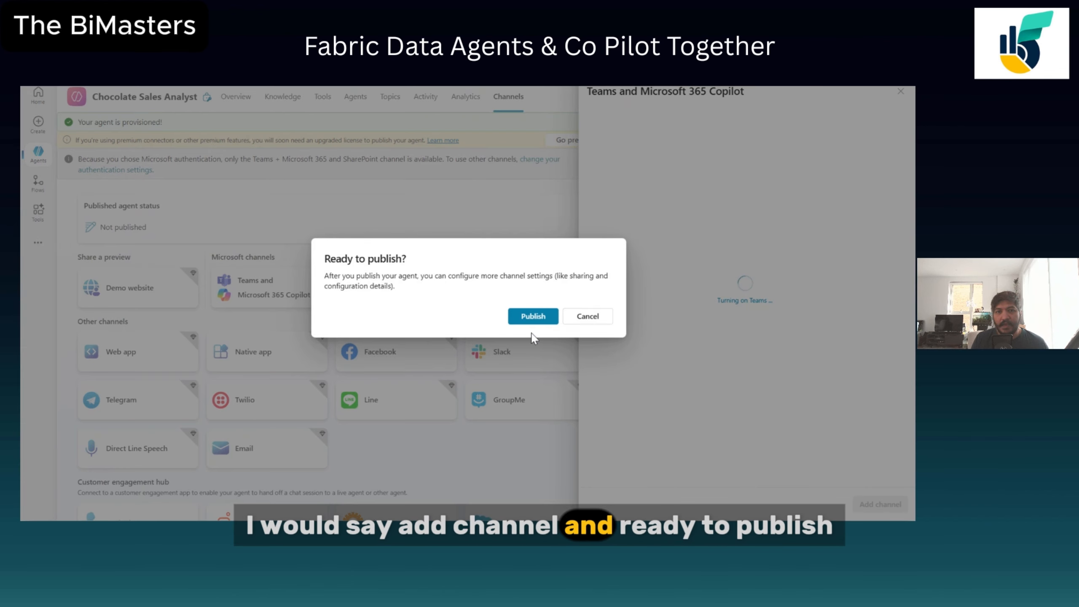
left_click(531, 316)
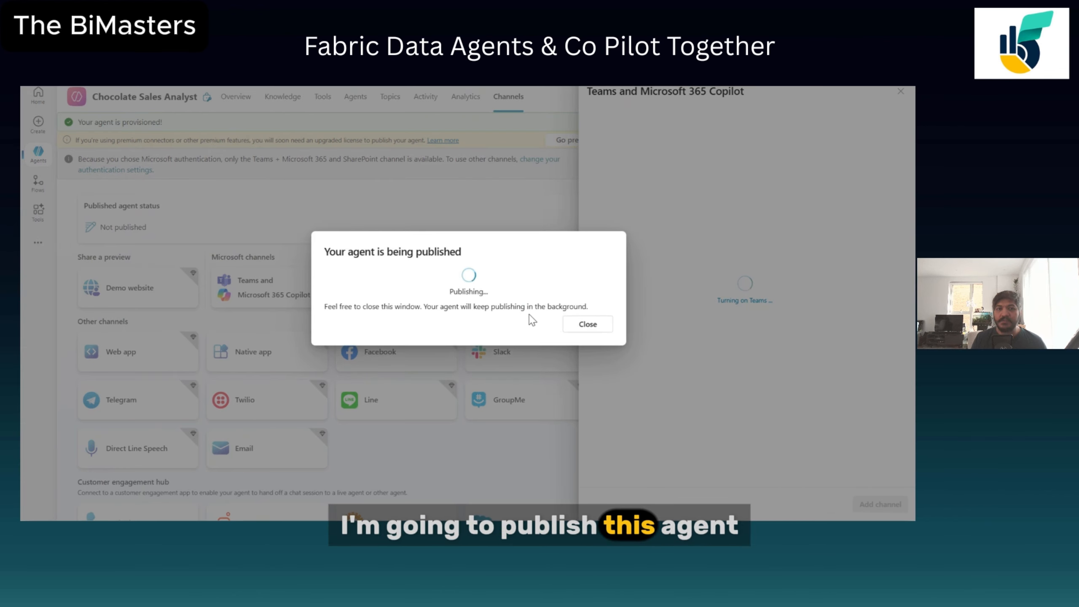